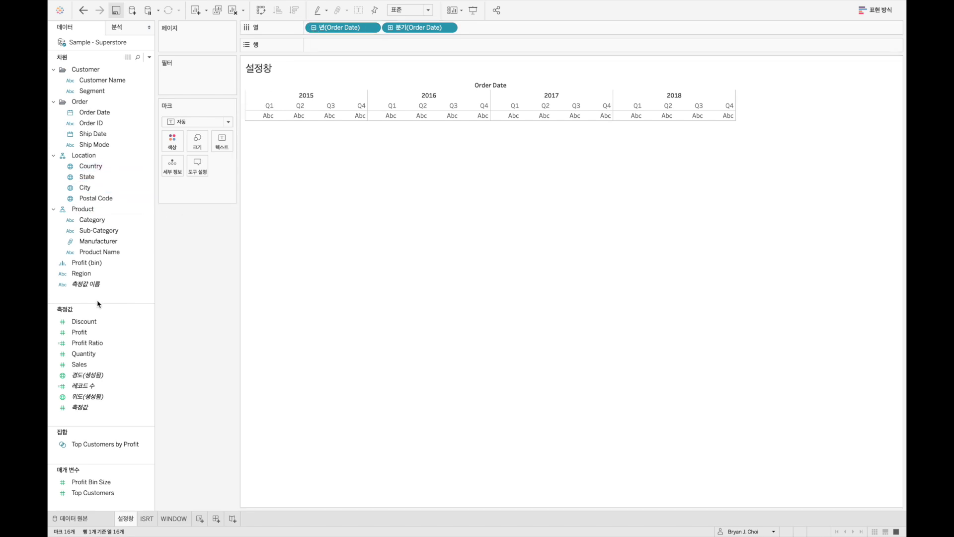
Build a table of summed Quantity with Region as rows and fit it to the entire view (전체 보기)
double_click(99, 273)
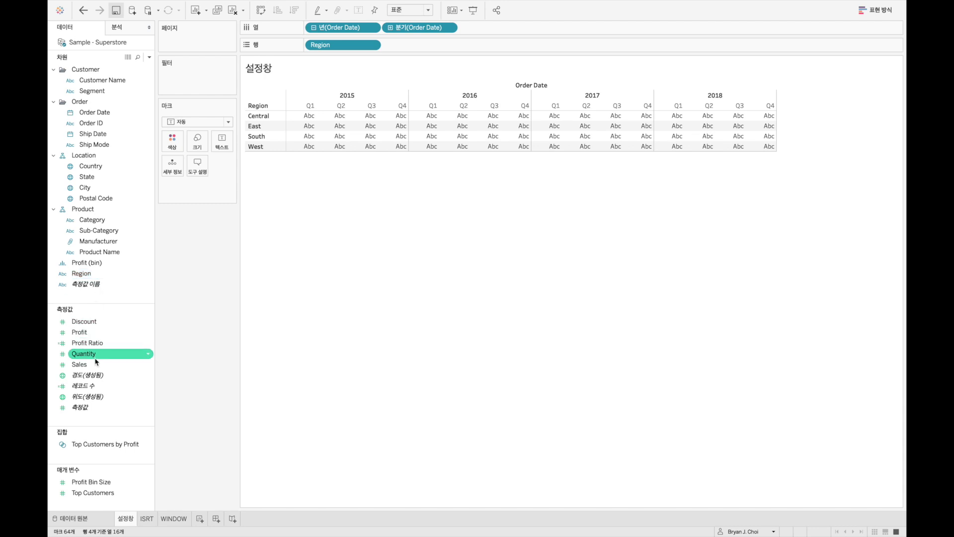
left_click_drag(83, 354, 361, 140)
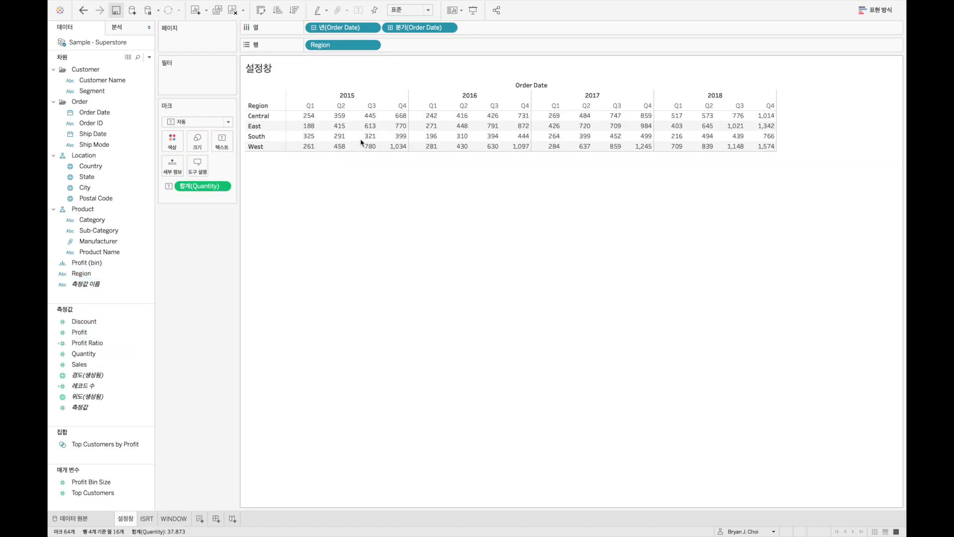
left_click(415, 10)
left_click(405, 52)
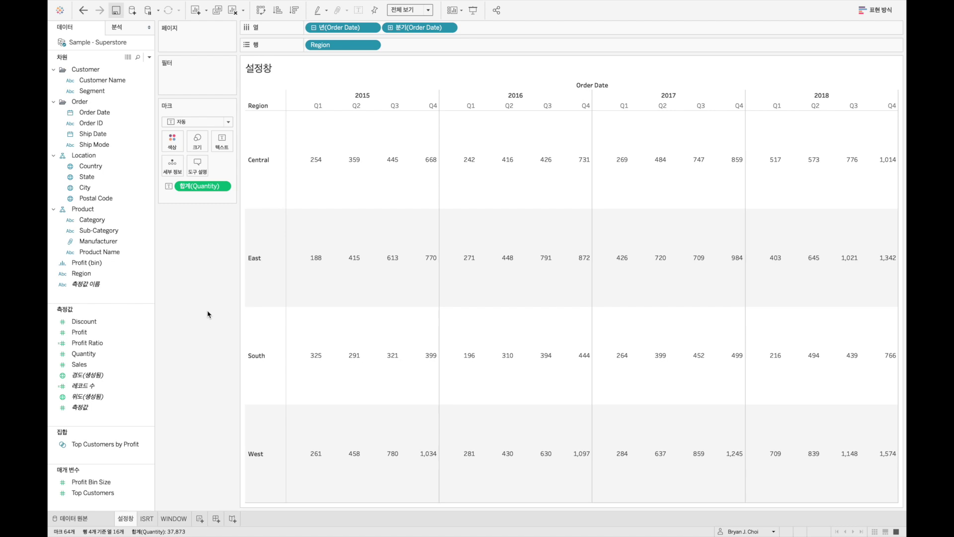
Apply the running total (누계) quick table calculation to Quantity and add the plain Quantity measure alongside it in the table
right_click(207, 190)
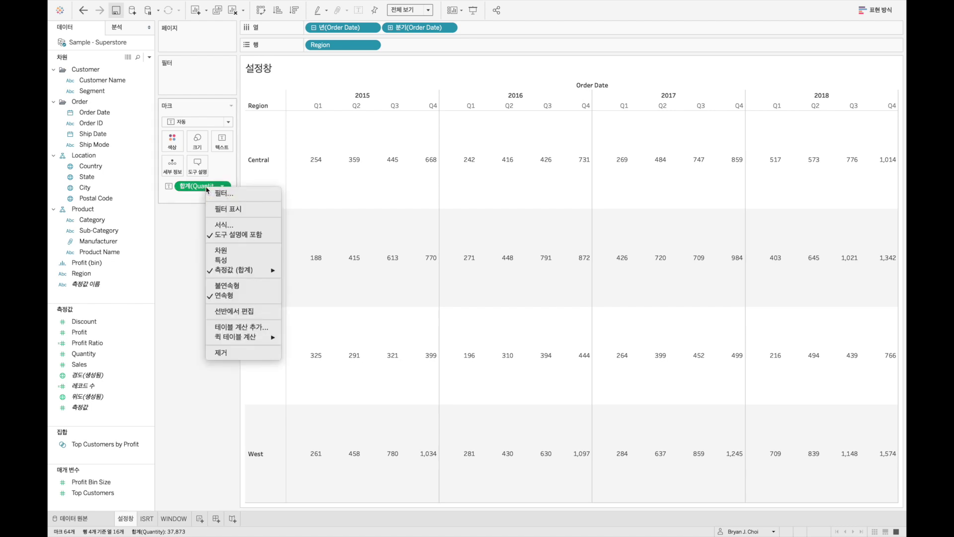
mouse_move(228, 339)
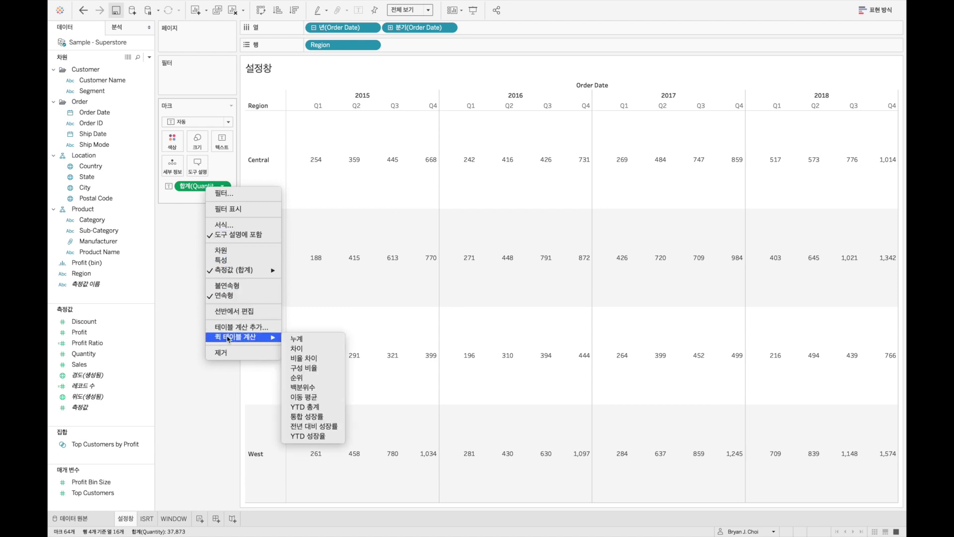
left_click(308, 342)
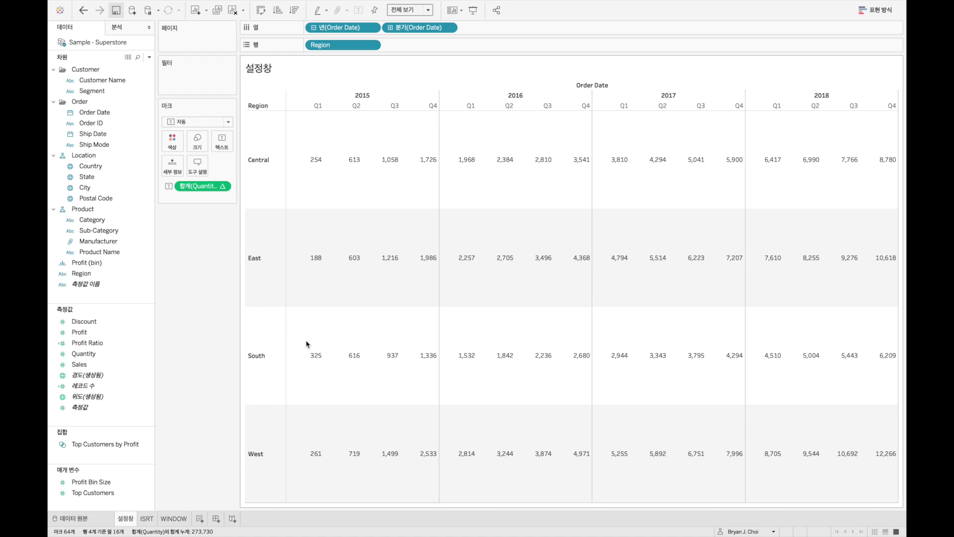
left_click_drag(110, 354, 444, 222)
mouse_move(443, 221)
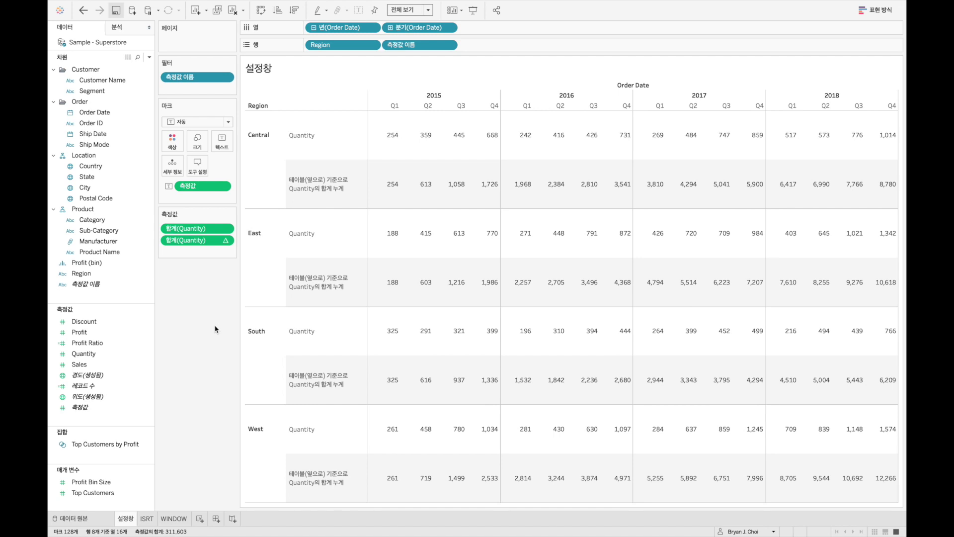
mouse_move(461, 135)
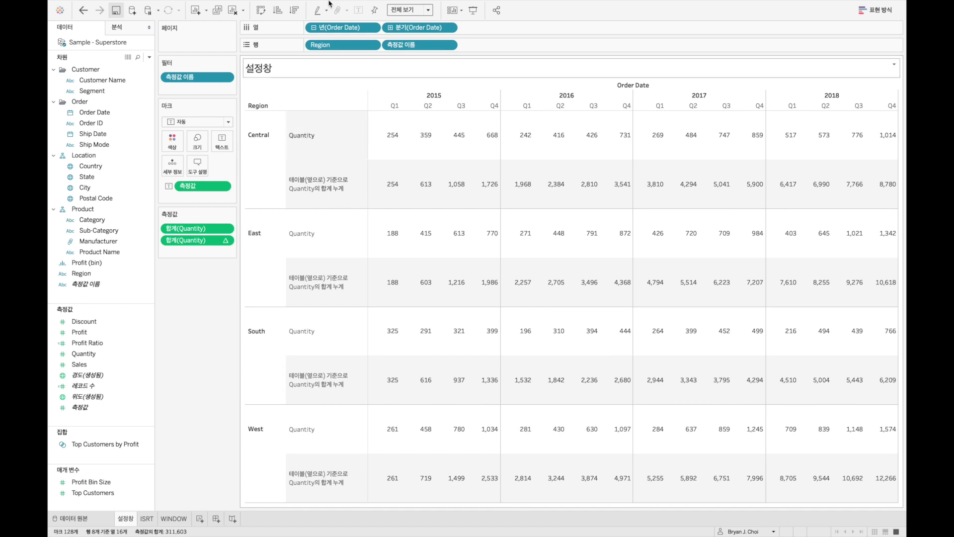
Show both row grand totals (행 총합계 표시) and column grand totals (열 총합계 표시) in the table
mouse_move(322, 4)
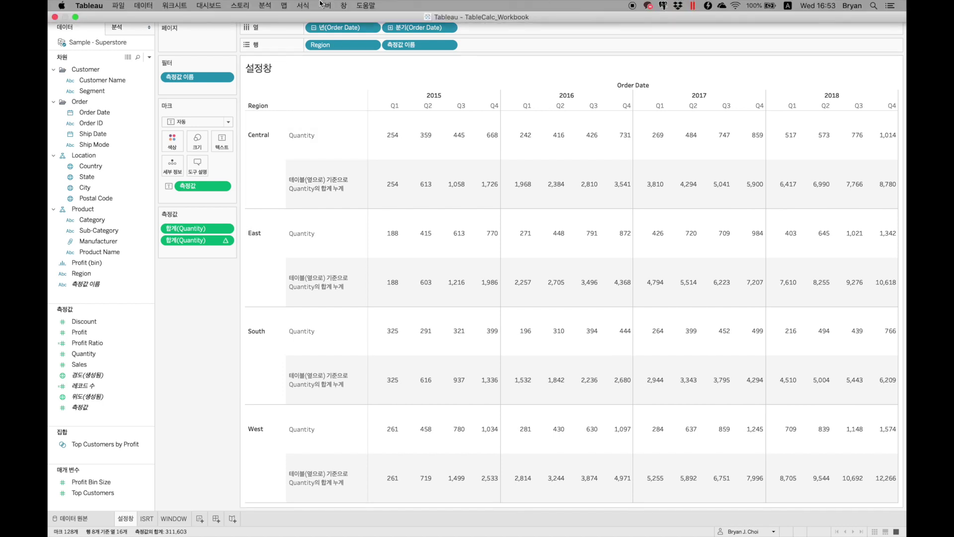
left_click(265, 6)
mouse_move(296, 90)
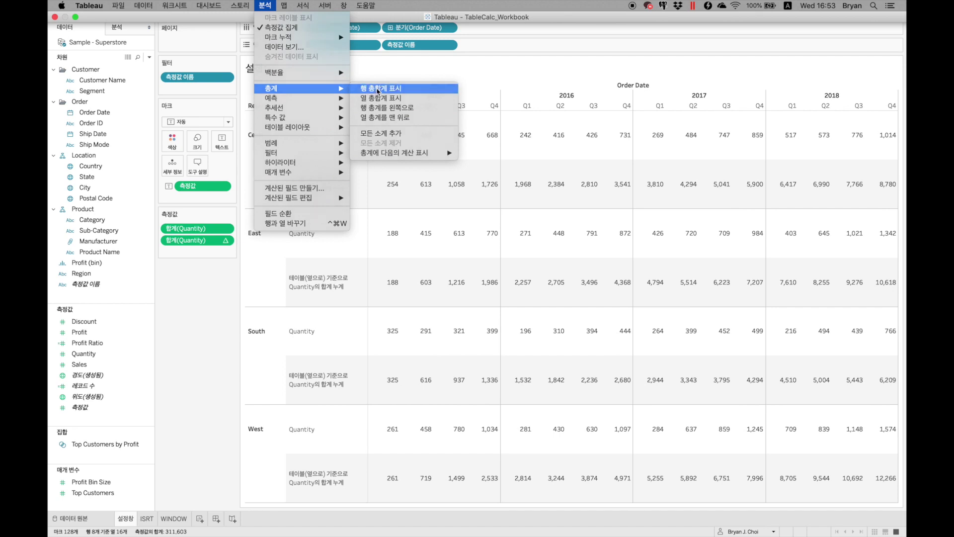
left_click(370, 89)
left_click(266, 5)
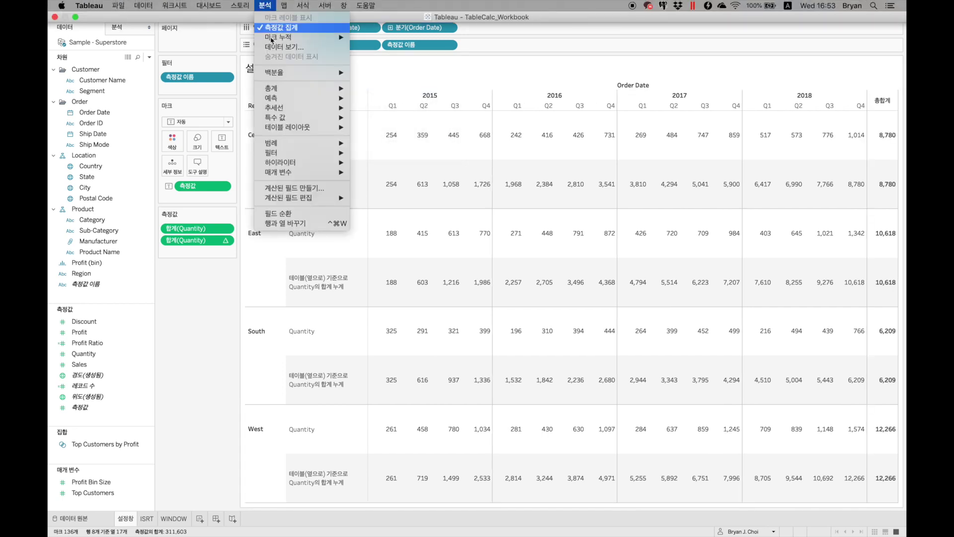
mouse_move(308, 89)
left_click(391, 98)
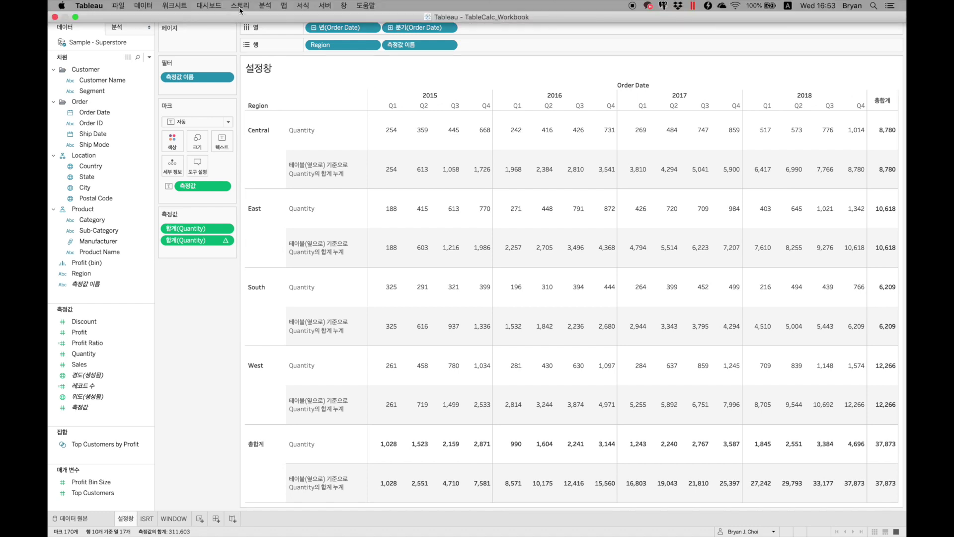
Add all subtotals (모든 소계 추가) to the table
left_click(265, 5)
mouse_move(288, 87)
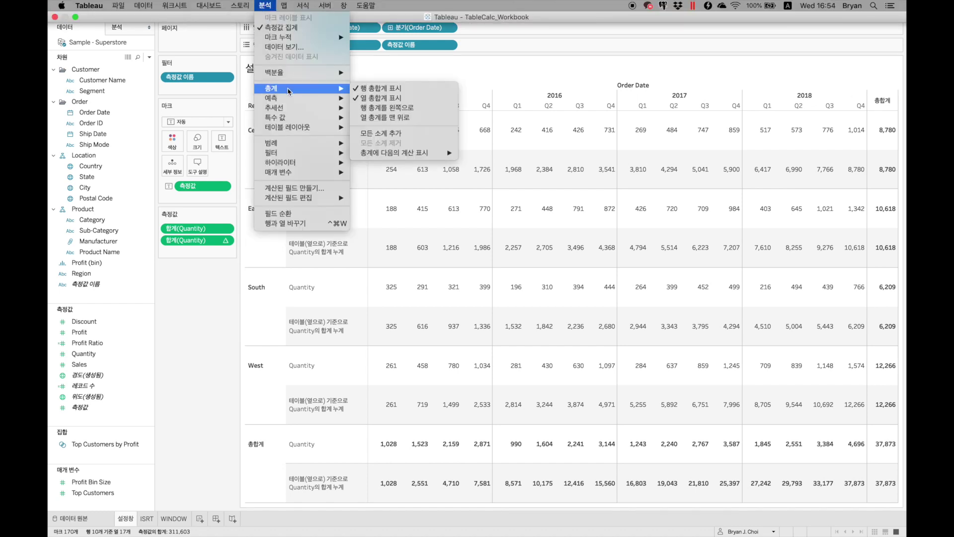
left_click(407, 132)
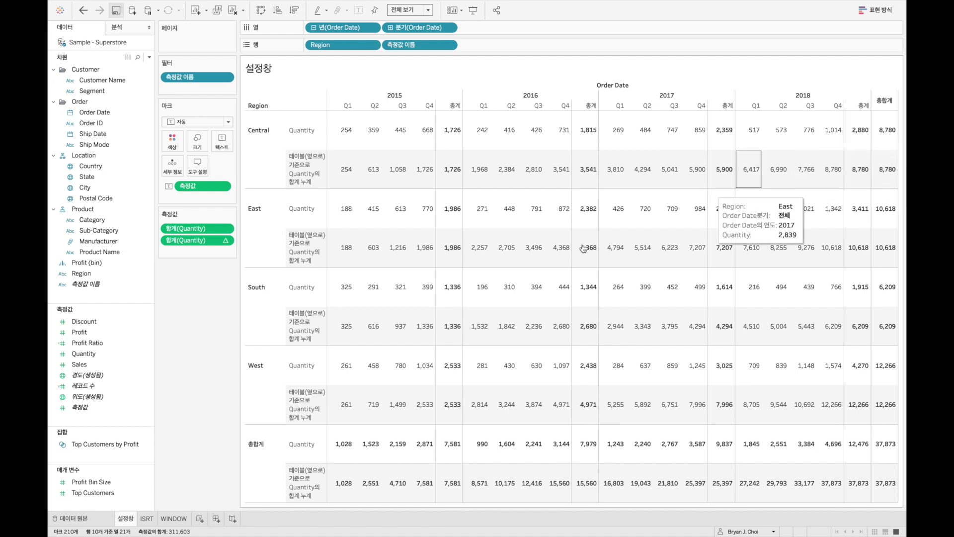
Open the table calculation editor for the running-total Quantity and move its dialog clear of the table
right_click(193, 241)
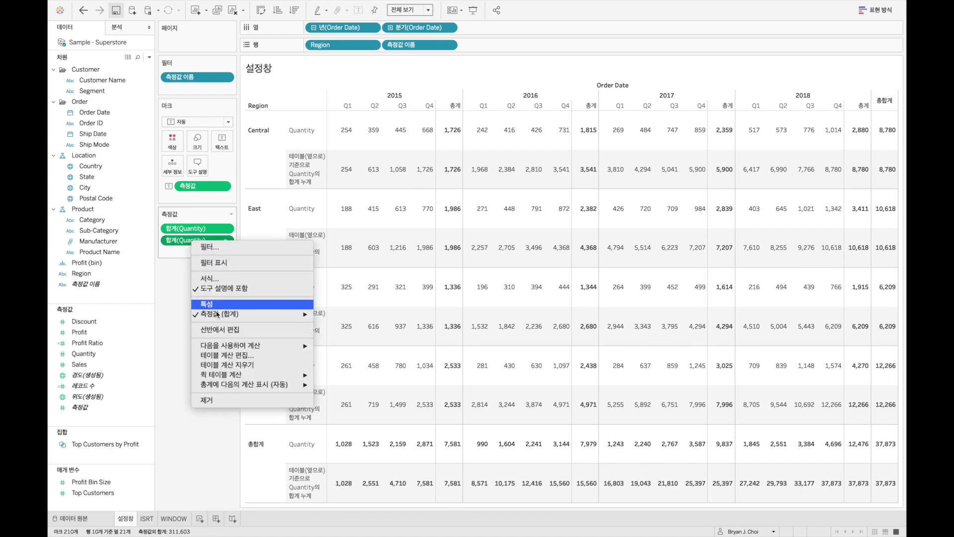
left_click(218, 356)
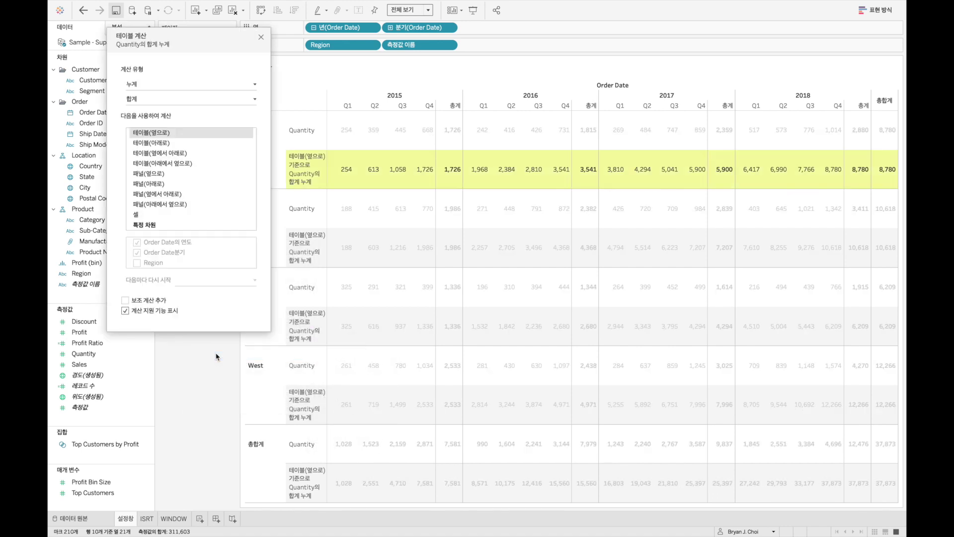
left_click_drag(193, 40, 161, 113)
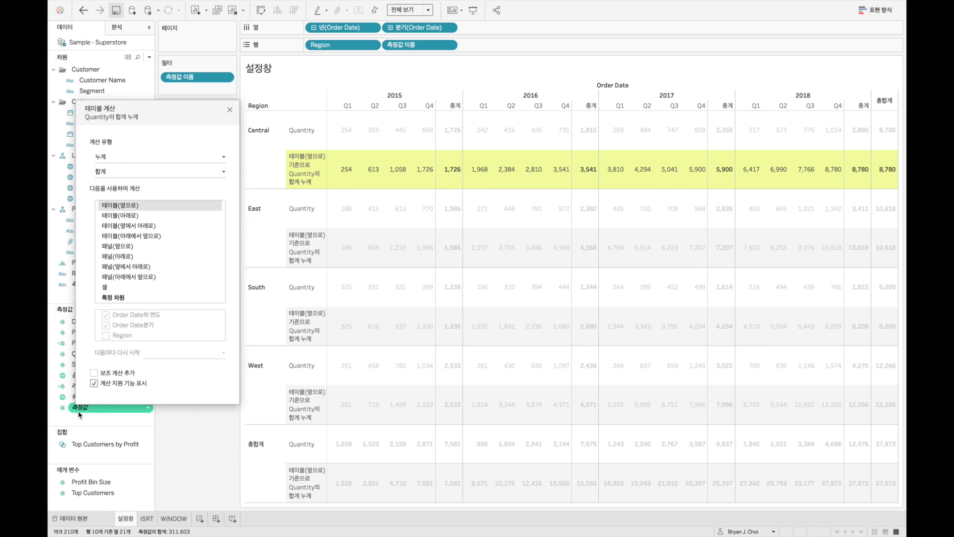
Switch the calculation assistance highlighting (계산 지원 기능 표시) off and back on to compare the table's display
left_click(113, 387)
left_click(112, 387)
left_click(113, 387)
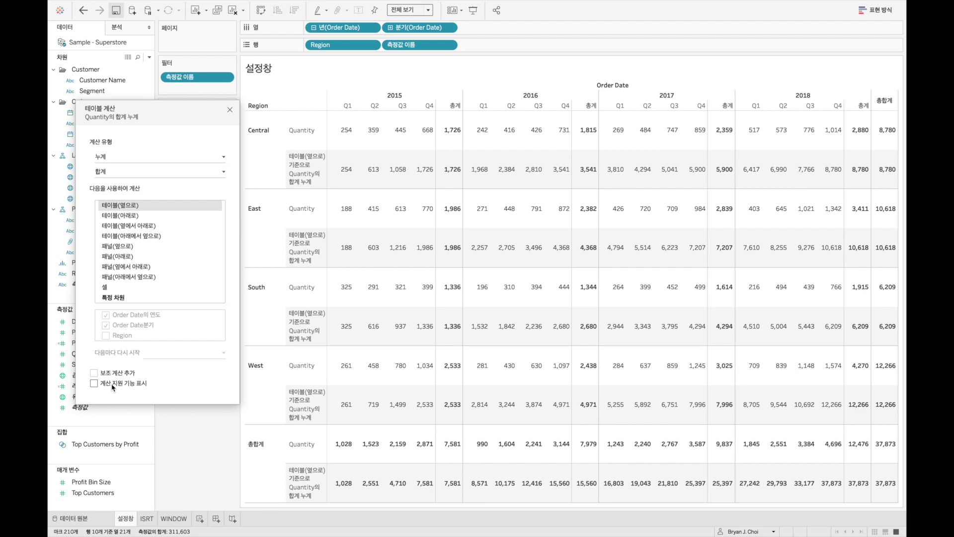
left_click(113, 387)
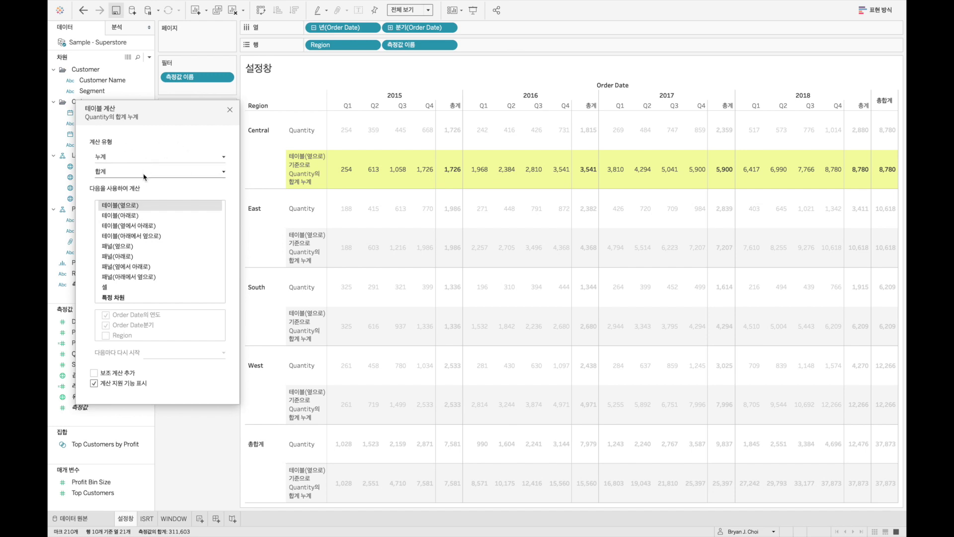
Review the available calculation types in the table calculation settings, keeping 누계 selected
left_click(146, 157)
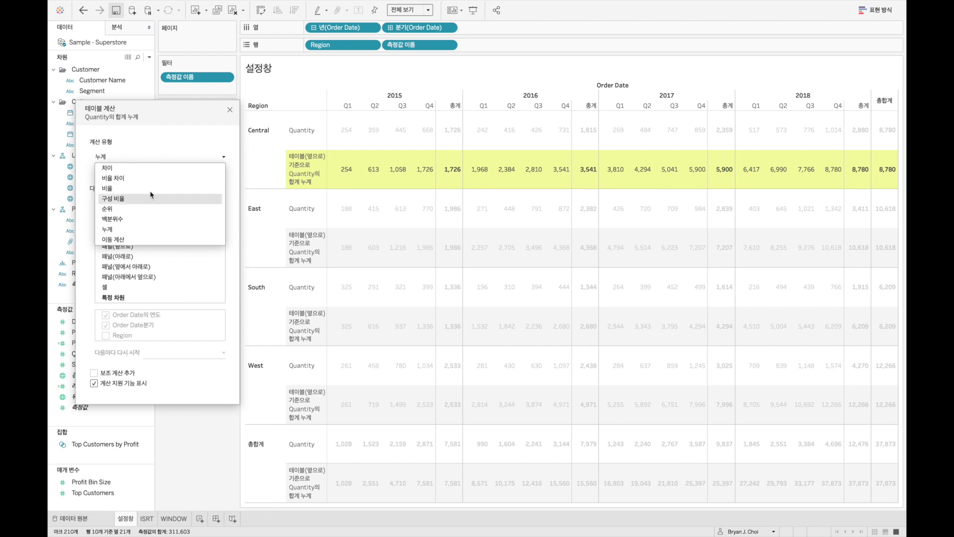
left_click(160, 139)
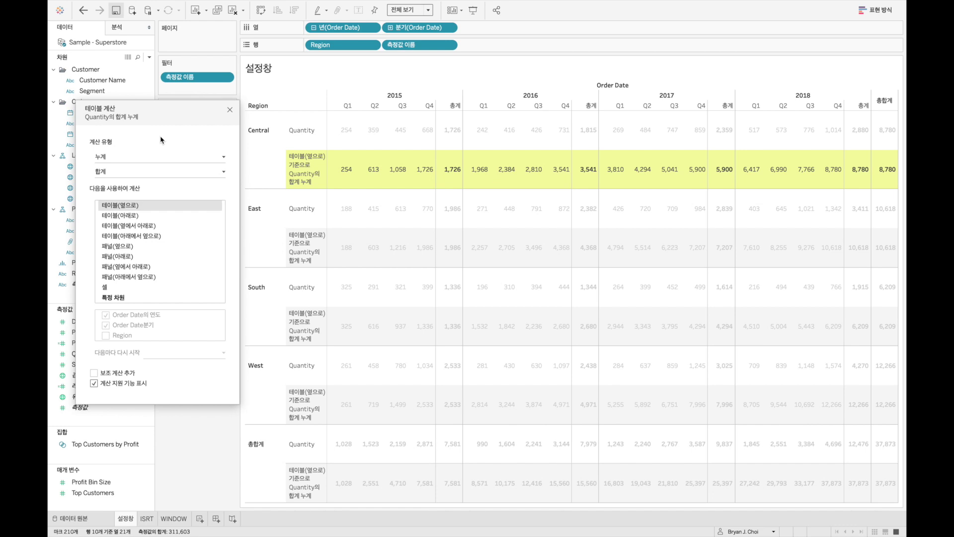
left_click(161, 157)
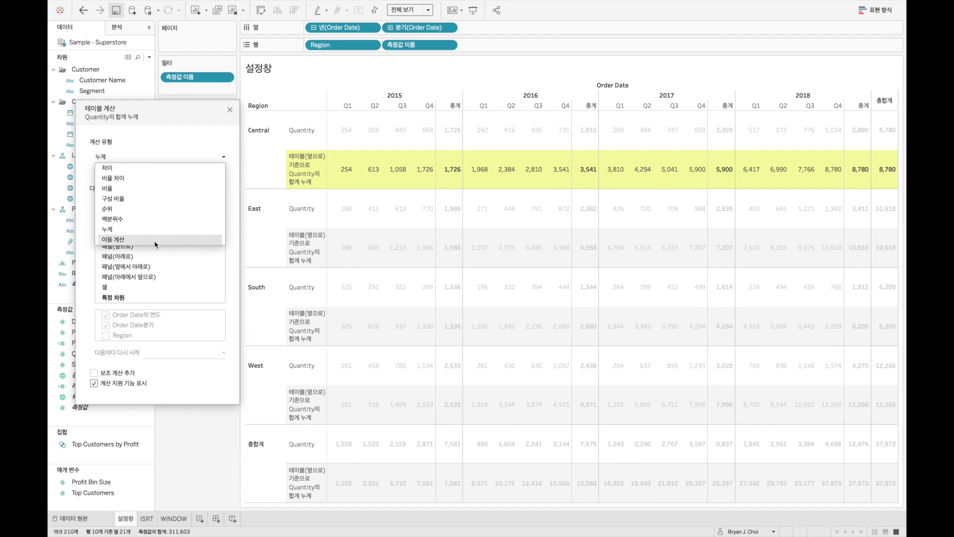
left_click(175, 141)
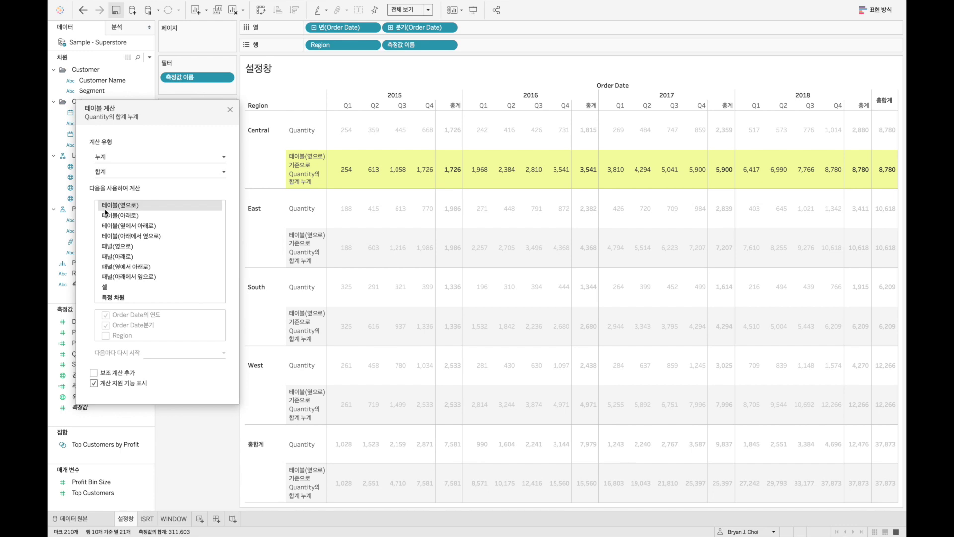
Try computing the running total using 패널(옆으로) and 셀, and examine how the highlighted calculation range differs
left_click(107, 247)
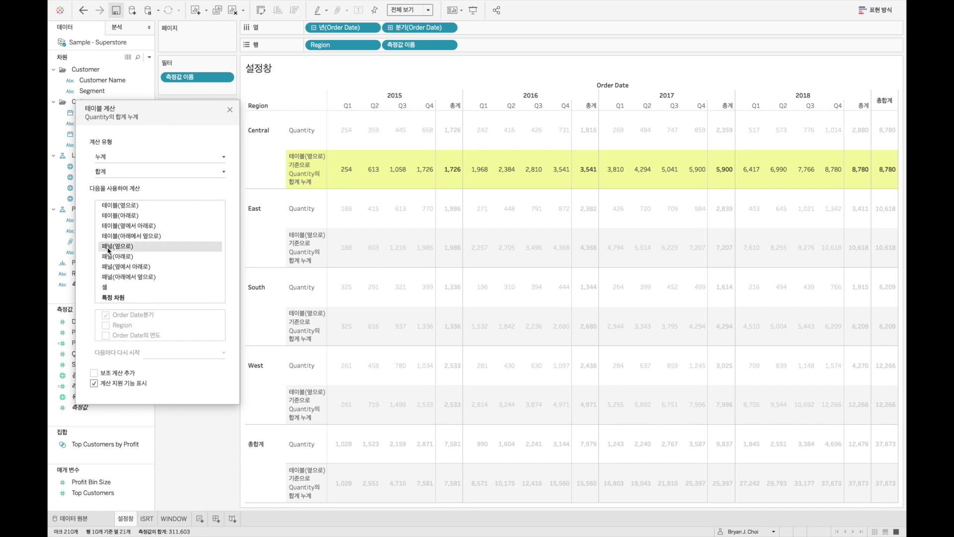
left_click(106, 289)
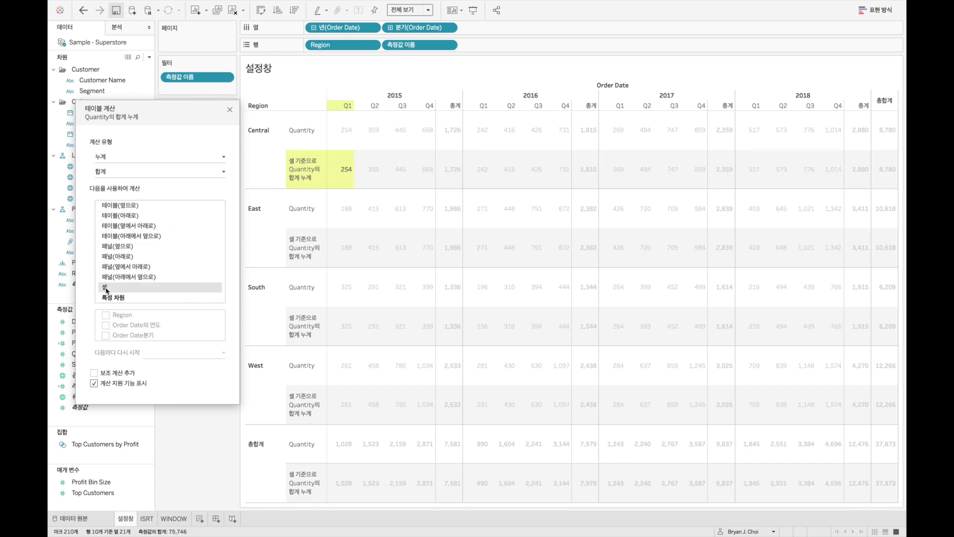
left_click(129, 206)
left_click(128, 245)
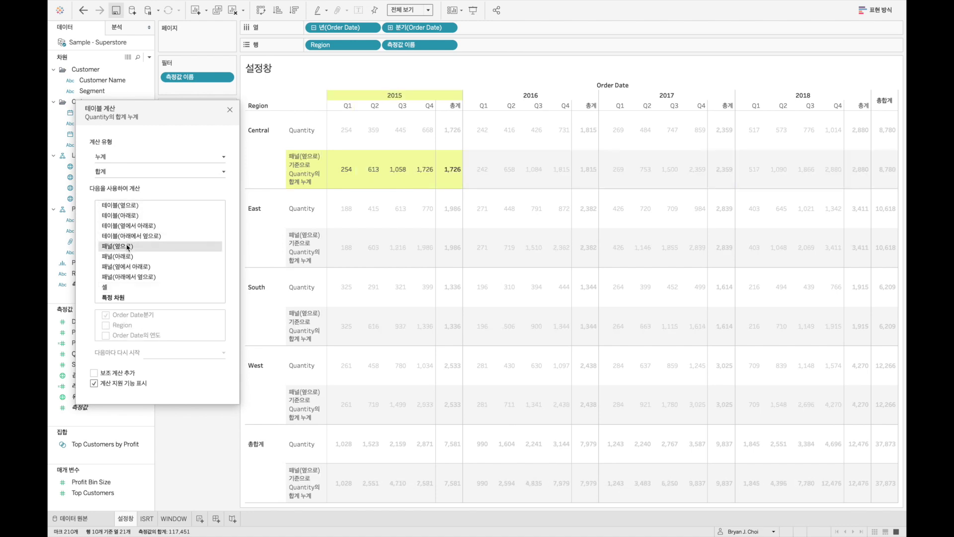
left_click(121, 288)
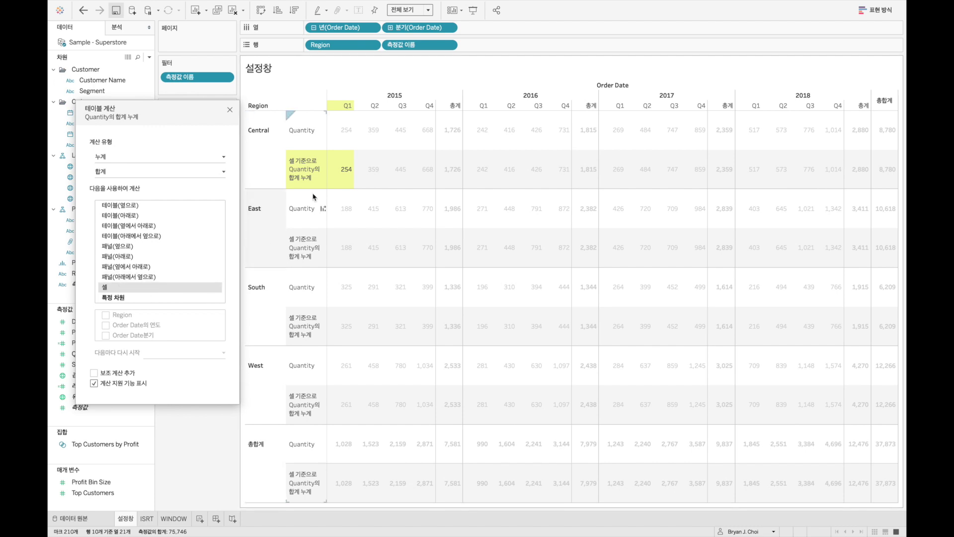
mouse_move(346, 170)
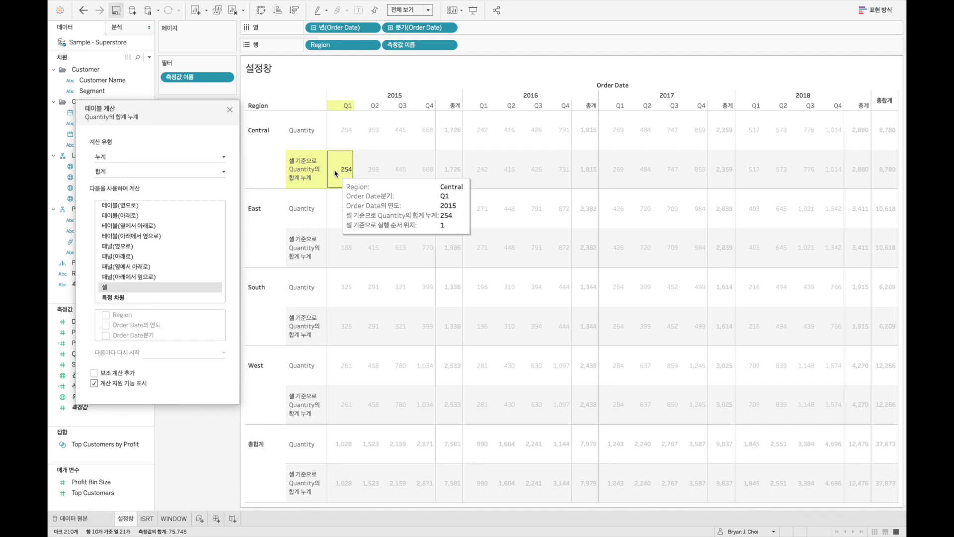
Compute the running total using 테이블(옆으로) and examine the execution order of the cells across the Central, East and South rows
left_click(129, 206)
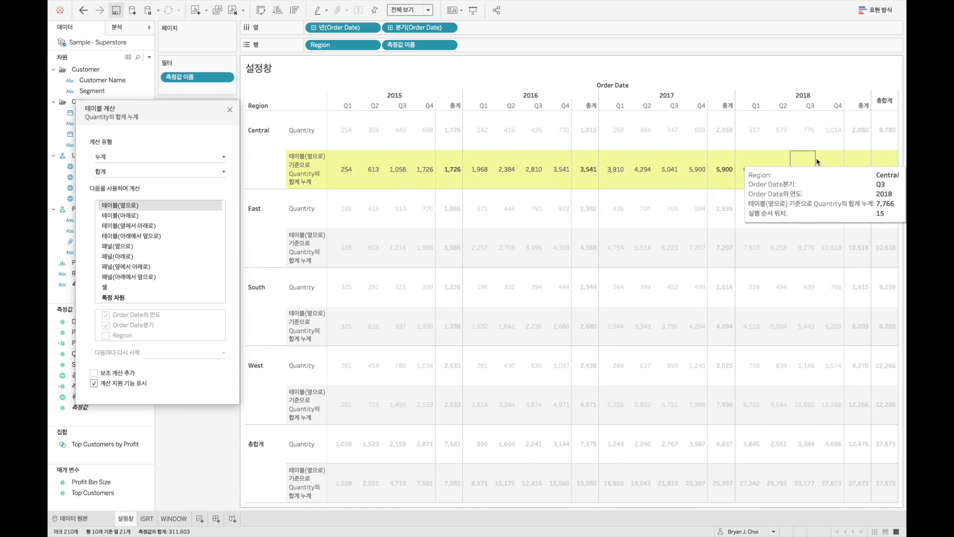
mouse_move(829, 162)
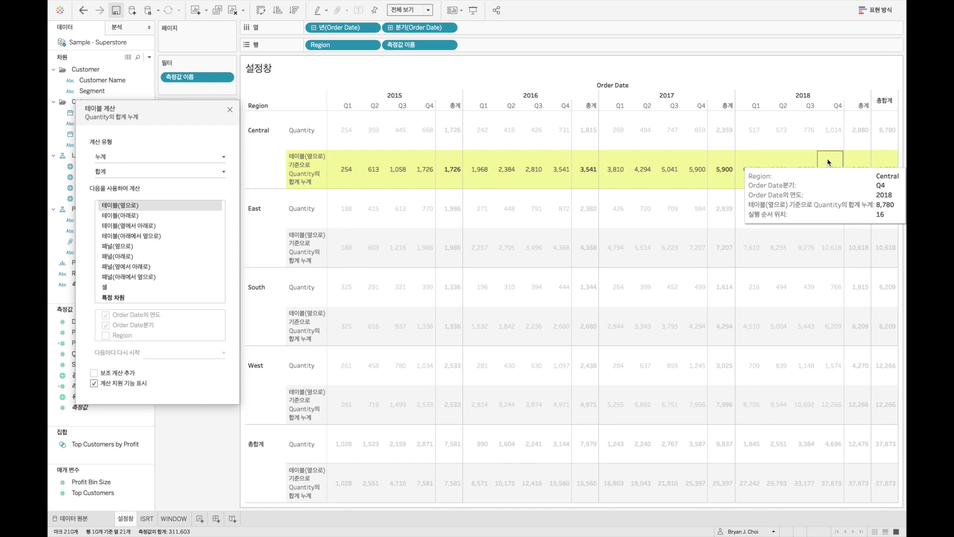
mouse_move(807, 227)
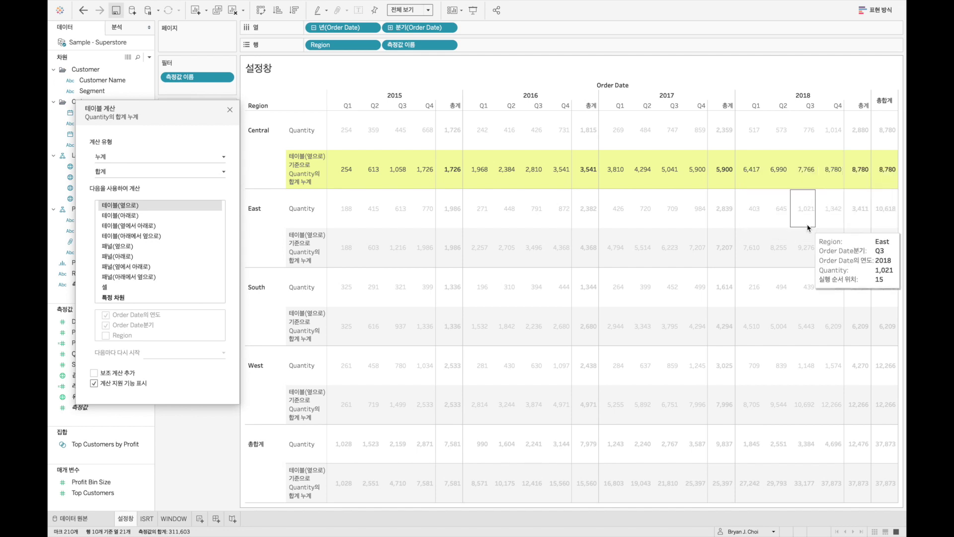
mouse_move(865, 182)
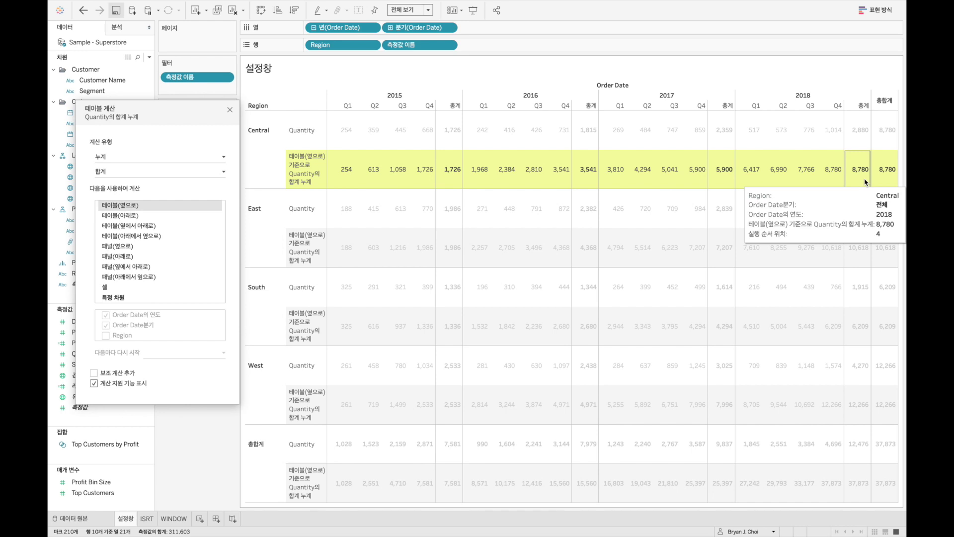
mouse_move(341, 242)
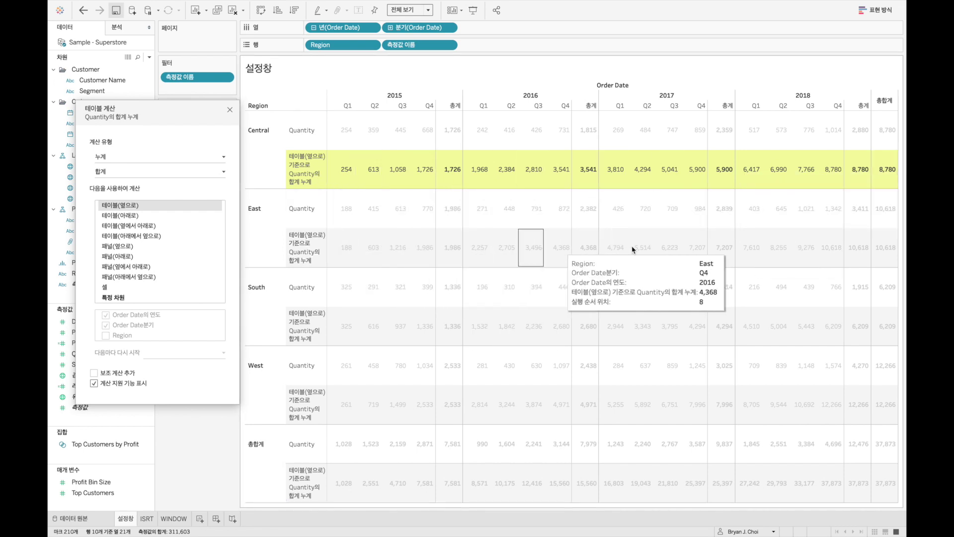
mouse_move(825, 252)
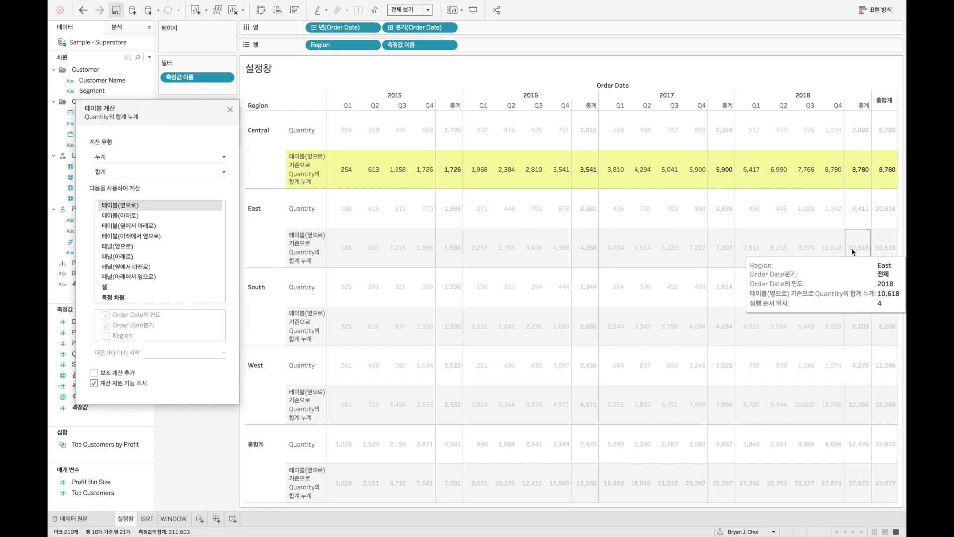
mouse_move(373, 332)
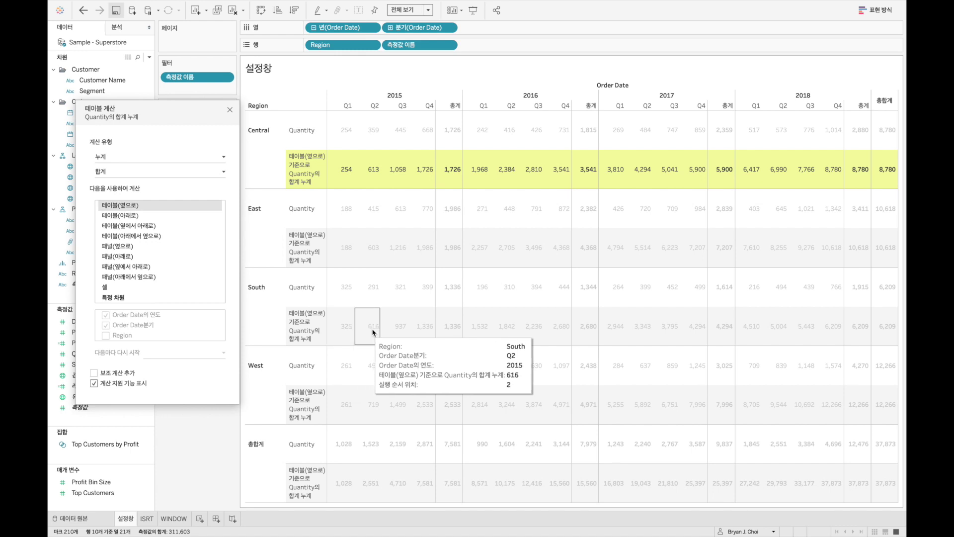
Examine the 테이블(옆으로) execution order through the end of the South row and along the West and 총합계 rows
mouse_move(863, 336)
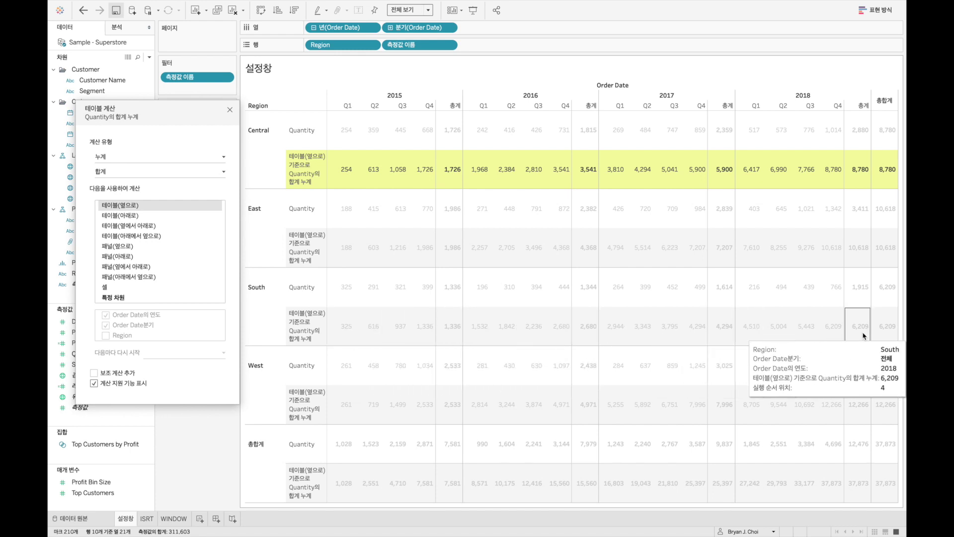
mouse_move(334, 417)
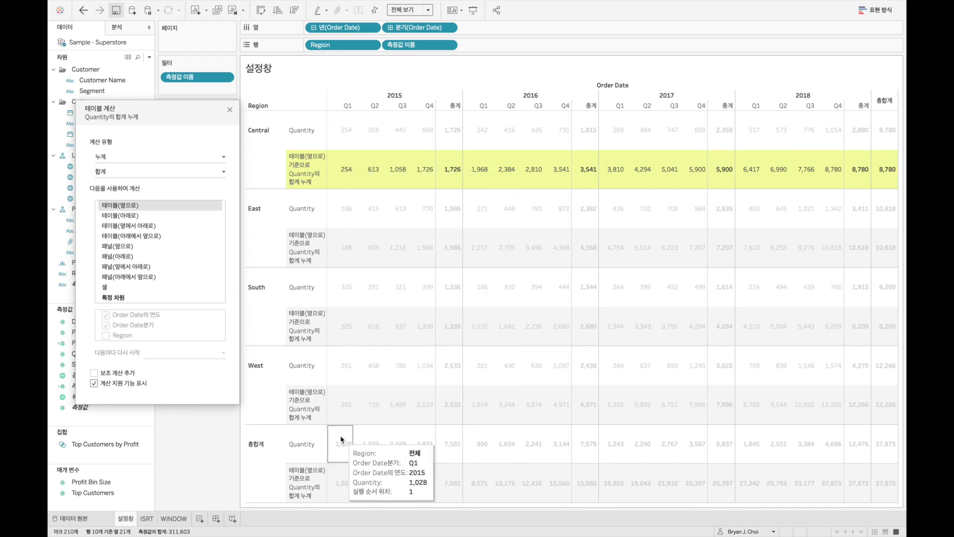
Compute the running total using 테이블(아래로) and examine the execution order of the cells down the 2015 Q1 and Q2 columns
left_click(152, 218)
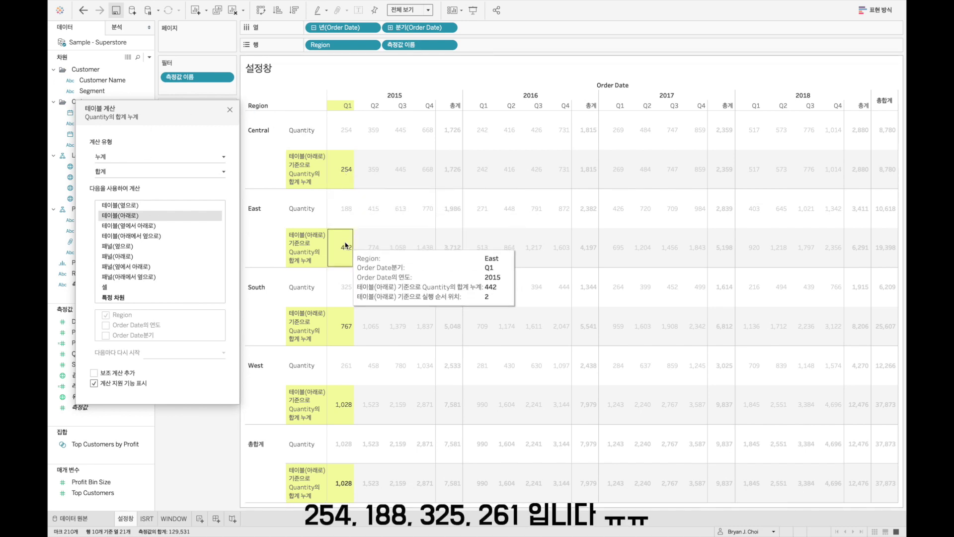
mouse_move(346, 319)
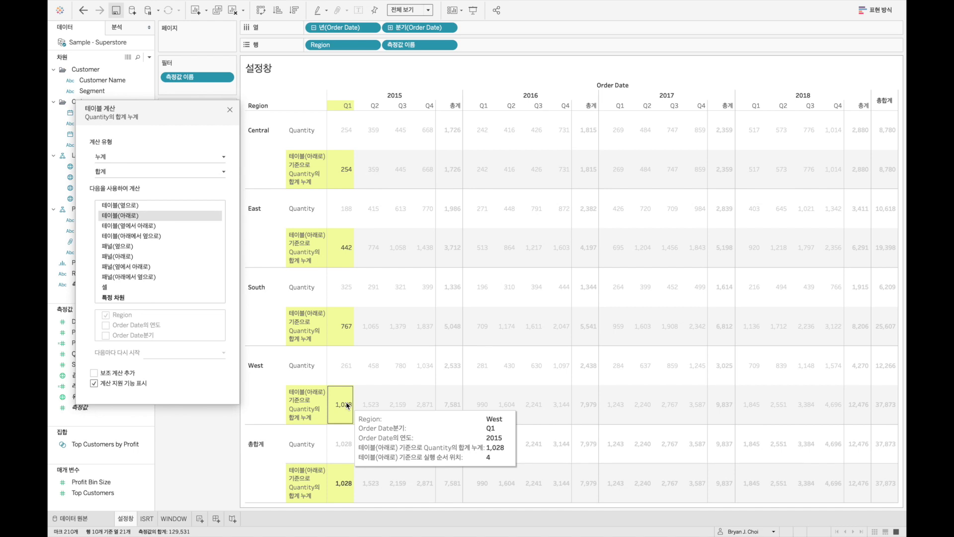
mouse_move(347, 494)
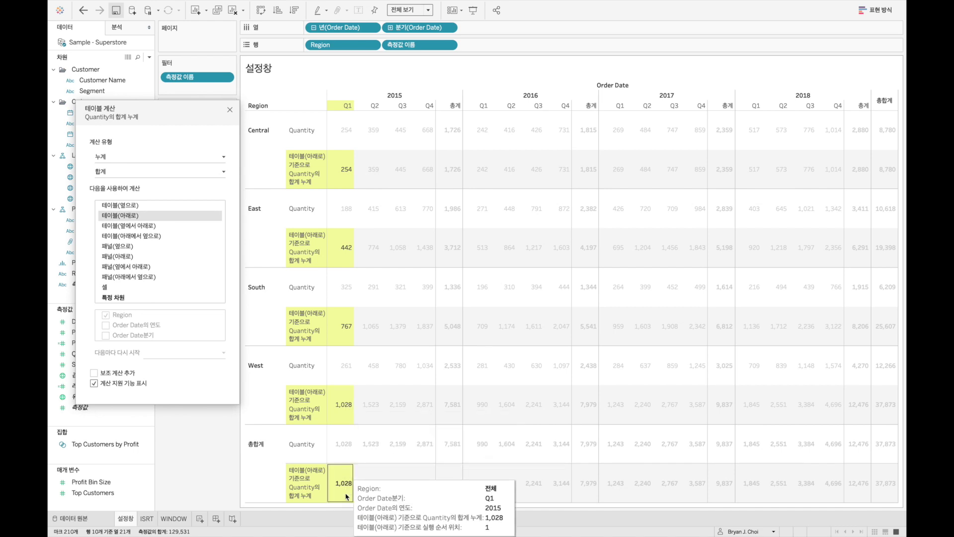
mouse_move(350, 394)
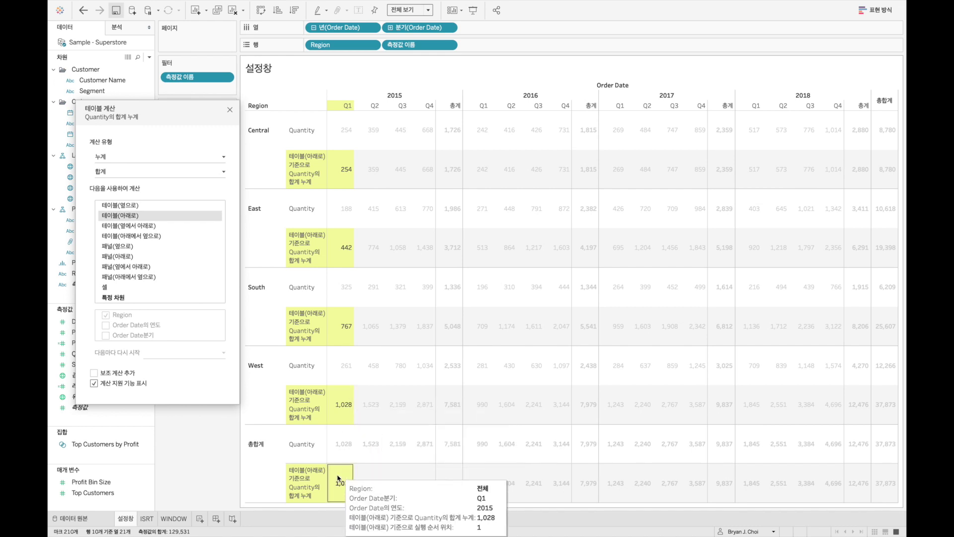
mouse_move(366, 145)
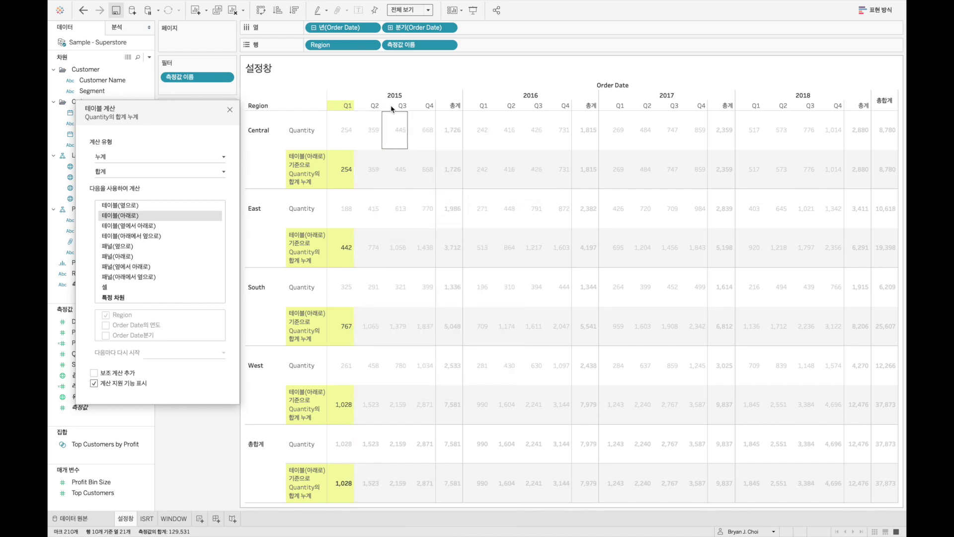
mouse_move(374, 167)
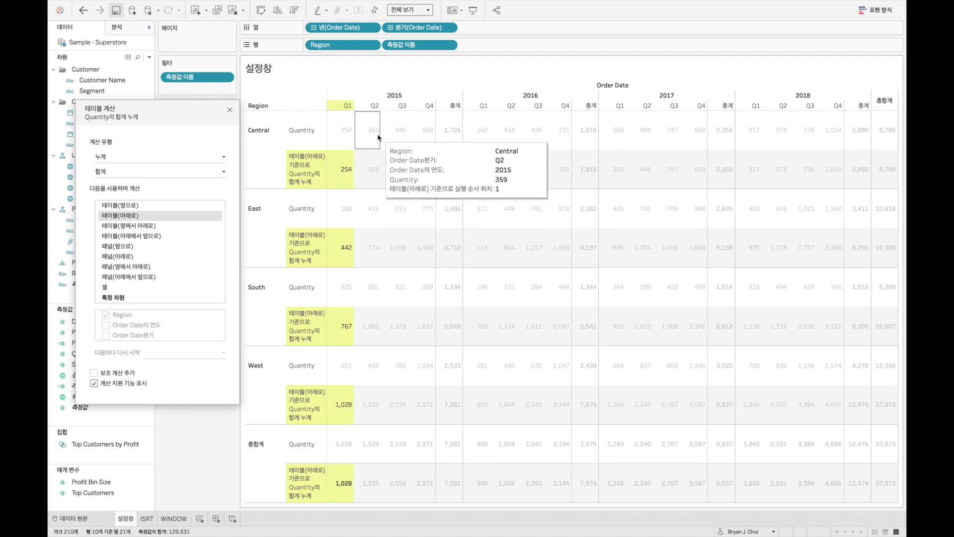
mouse_move(378, 366)
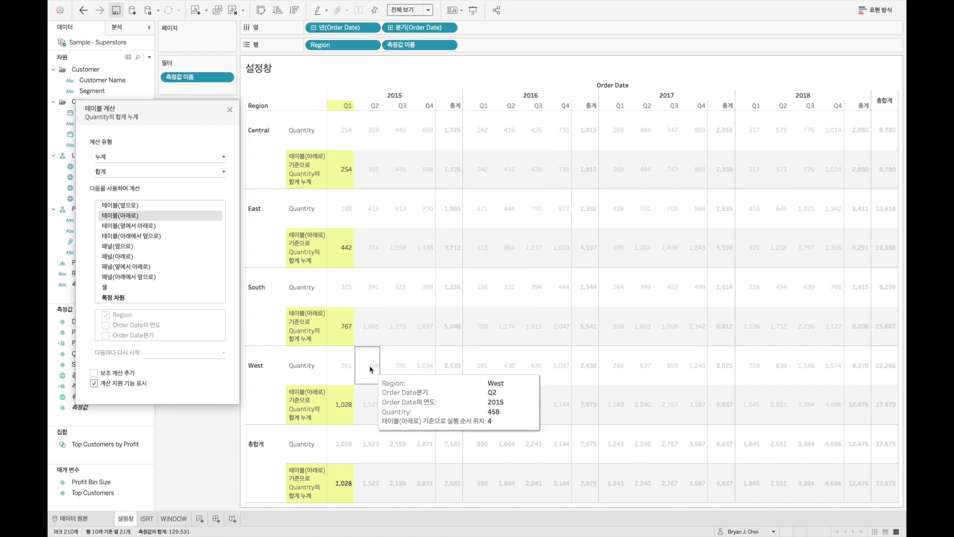
mouse_move(377, 415)
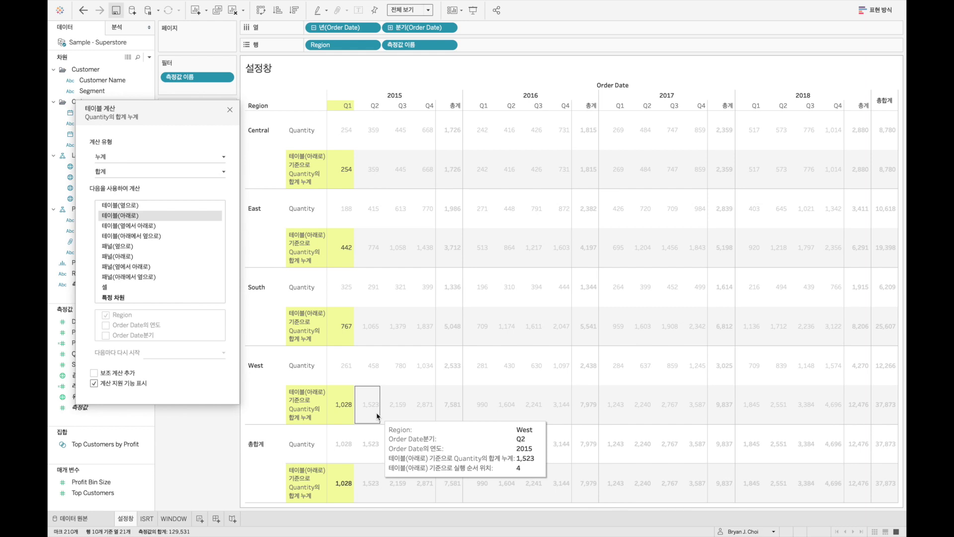
Compute the running total using 테이블(옆에서 아래로) and examine the execution order row by row from Central through West
left_click(172, 226)
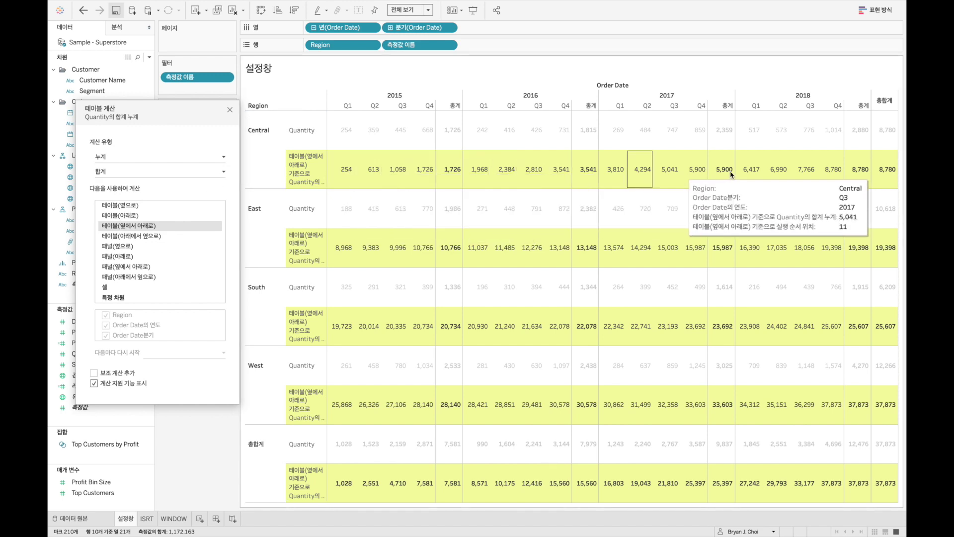
mouse_move(815, 172)
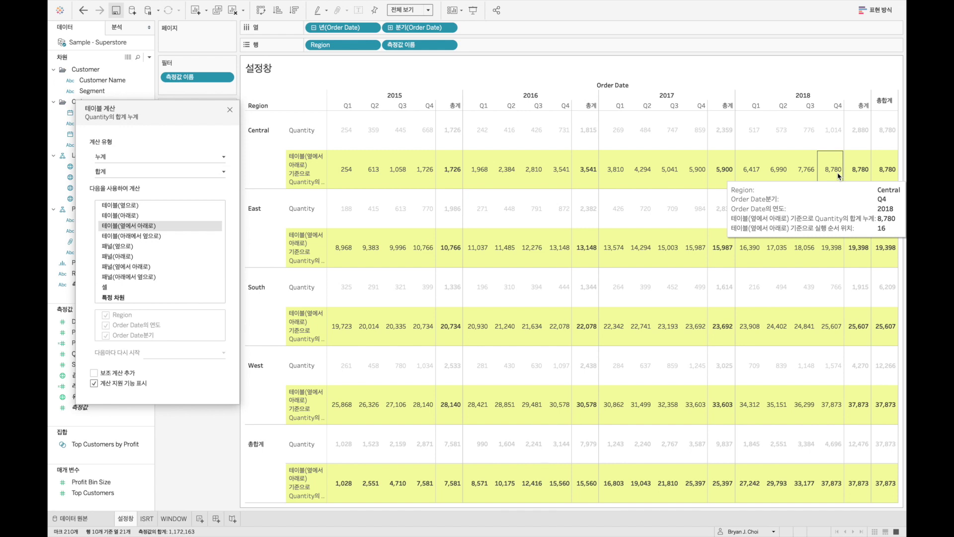
mouse_move(341, 249)
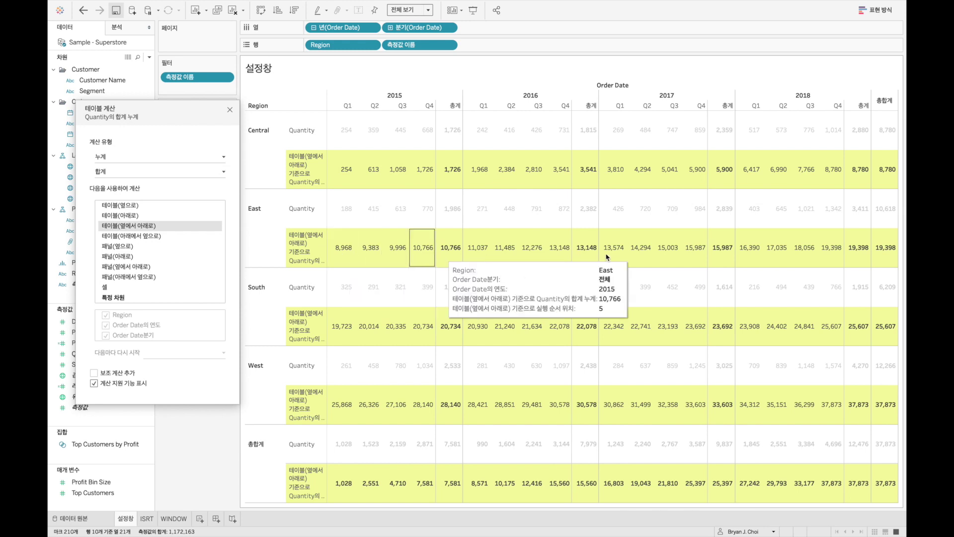
mouse_move(828, 257)
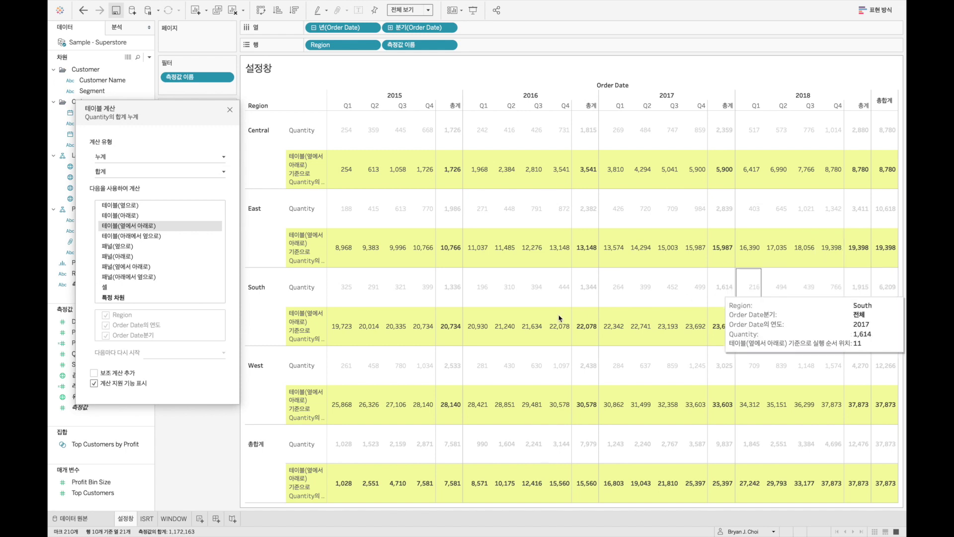
mouse_move(340, 333)
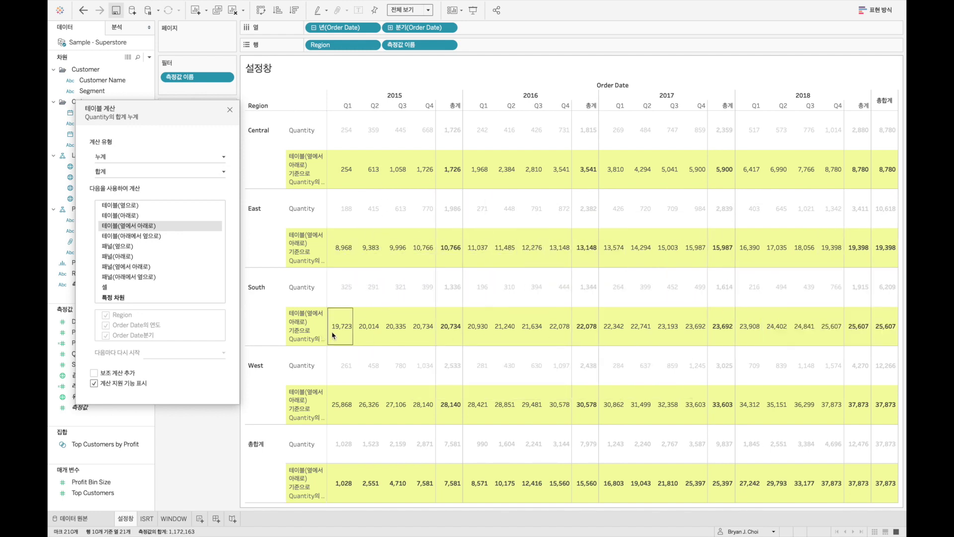
mouse_move(453, 330)
mouse_move(814, 335)
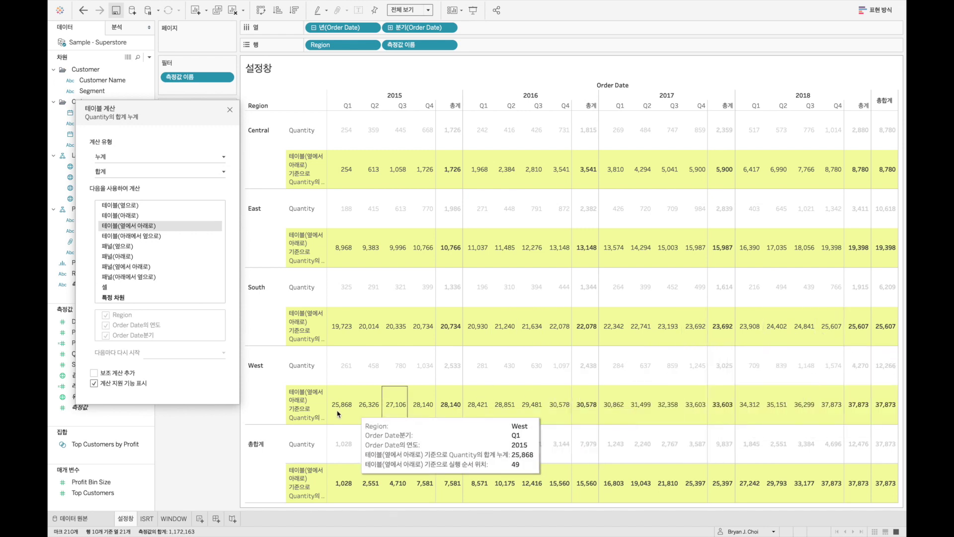
mouse_move(337, 410)
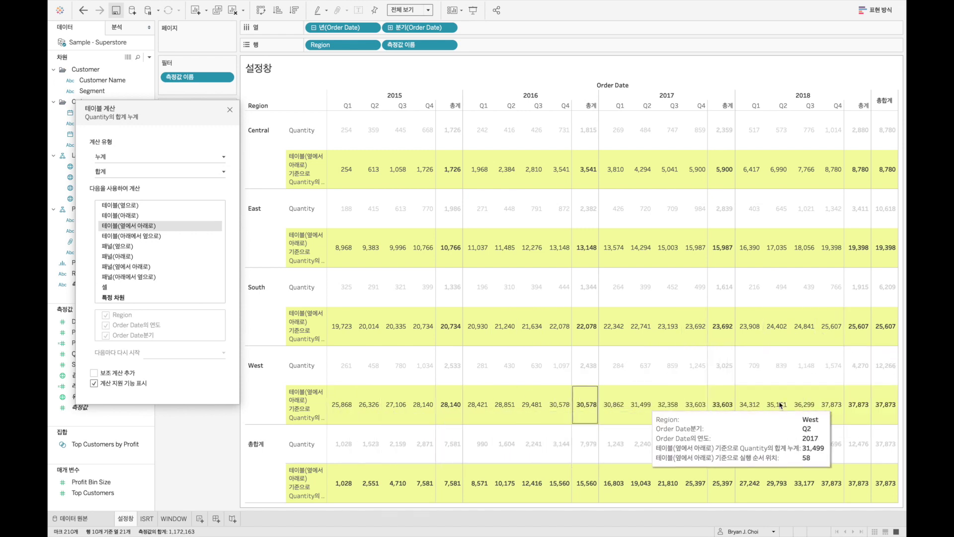
mouse_move(856, 407)
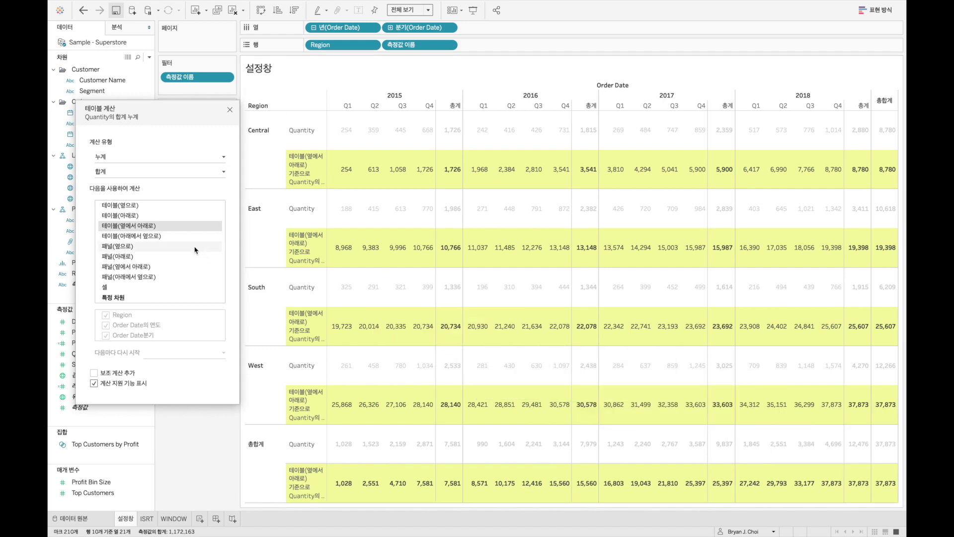
Try computing the running total using 테이블(아래에서 옆으로), 패널(옆으로) and 셀 to compare their calculation ranges
left_click(159, 236)
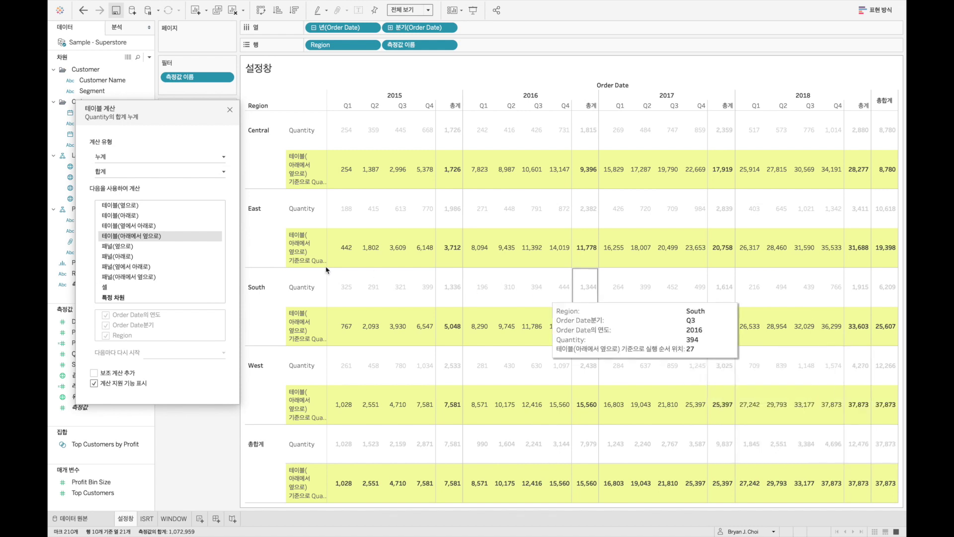
left_click(115, 248)
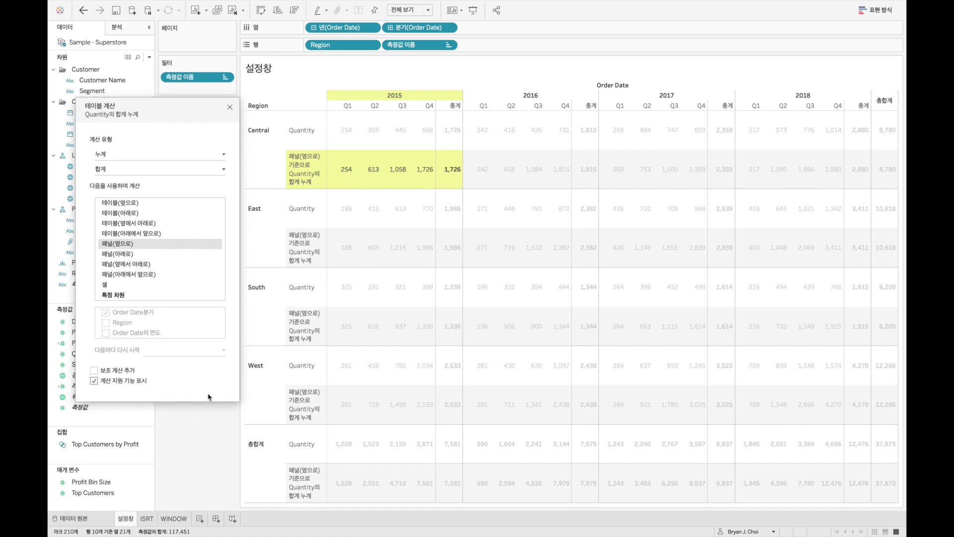
left_click(169, 286)
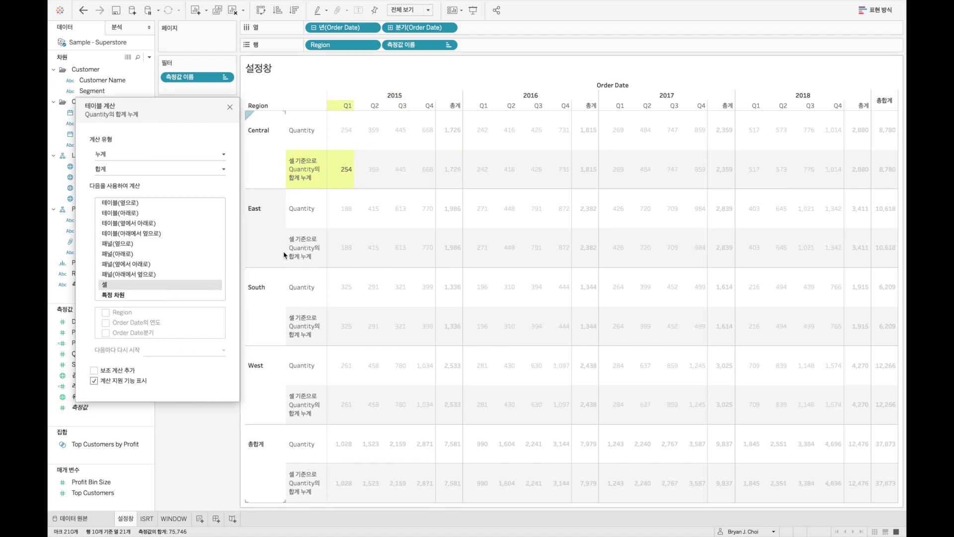
mouse_move(338, 201)
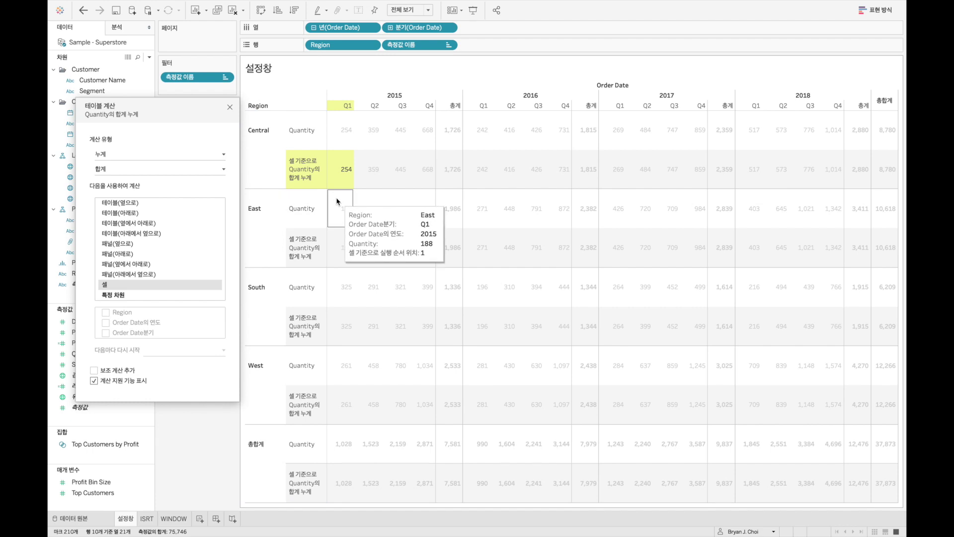
Compute the running total using 패널(옆으로) and examine the execution order of the Central row's quarters from 2015 to 2018
left_click(179, 244)
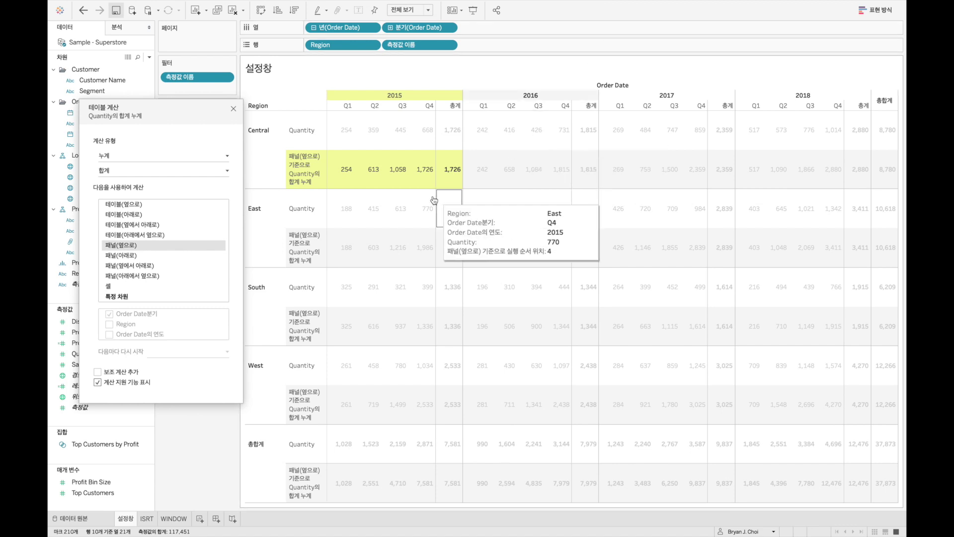
mouse_move(419, 202)
mouse_move(351, 178)
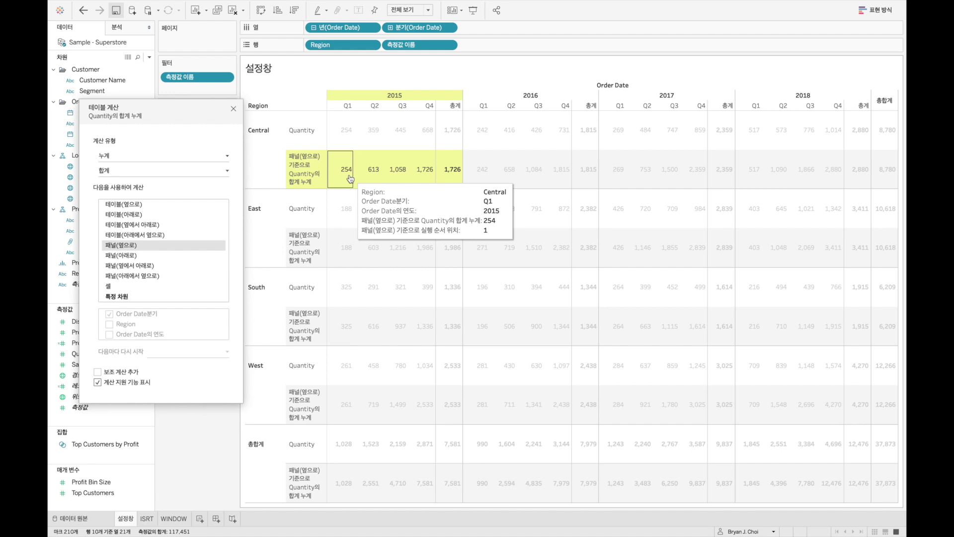
mouse_move(427, 174)
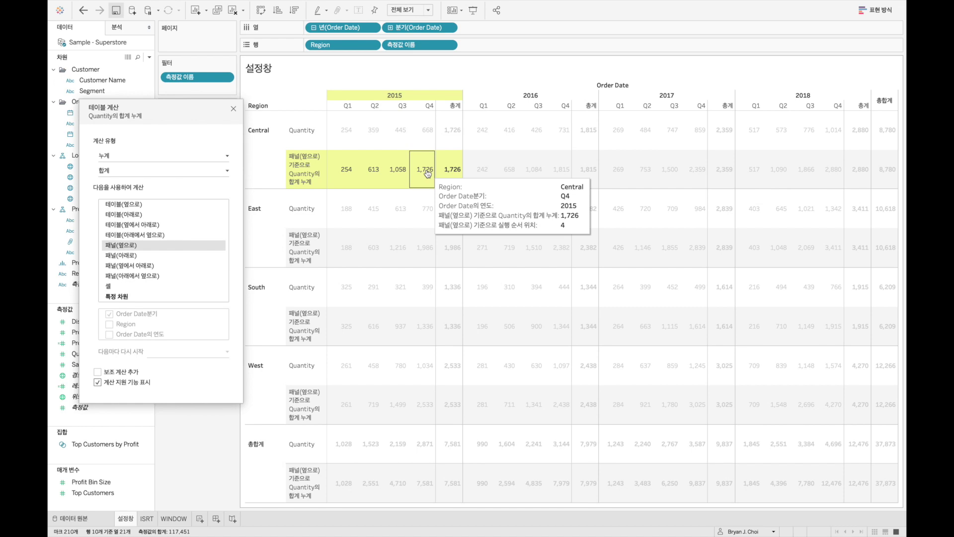
mouse_move(478, 173)
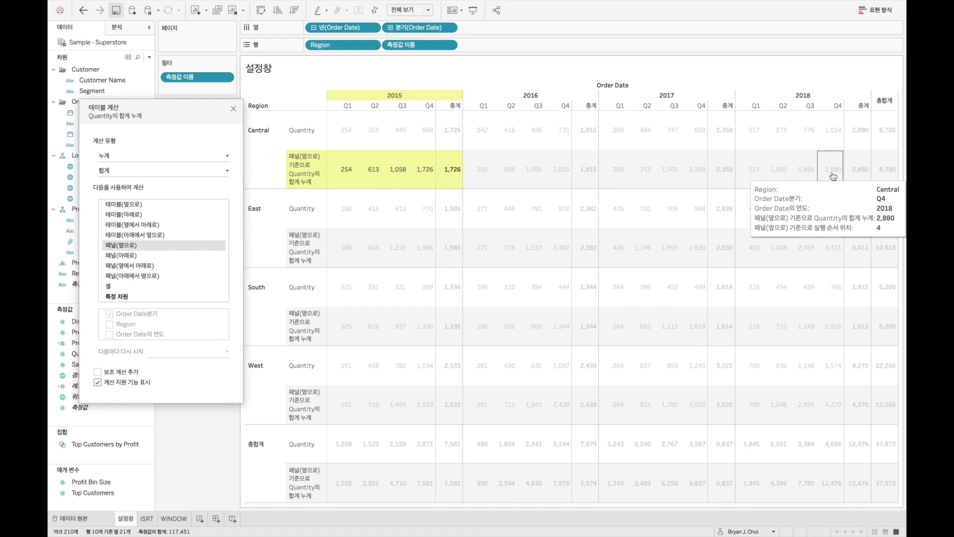
Compute the running total using 셀 and examine the execution order of individual cells in the East row
left_click(150, 288)
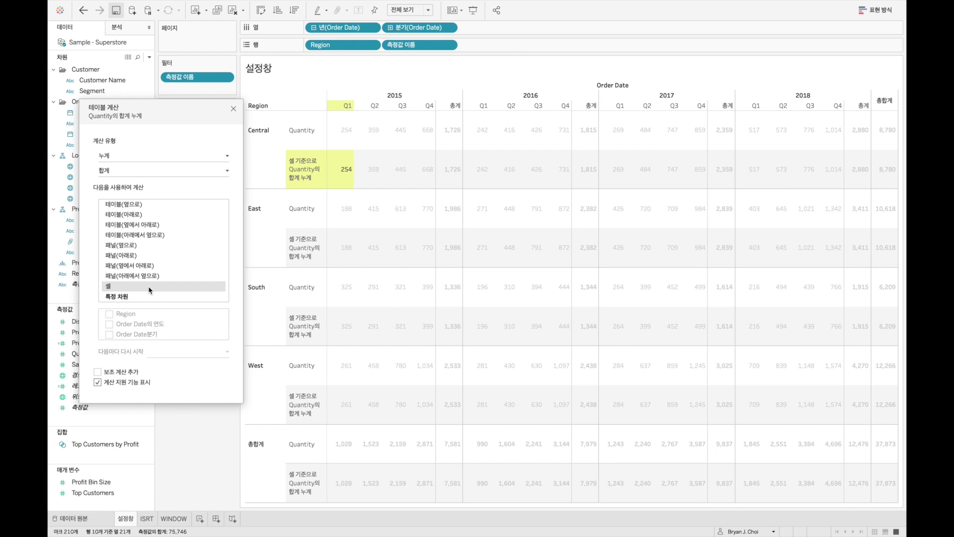
mouse_move(368, 213)
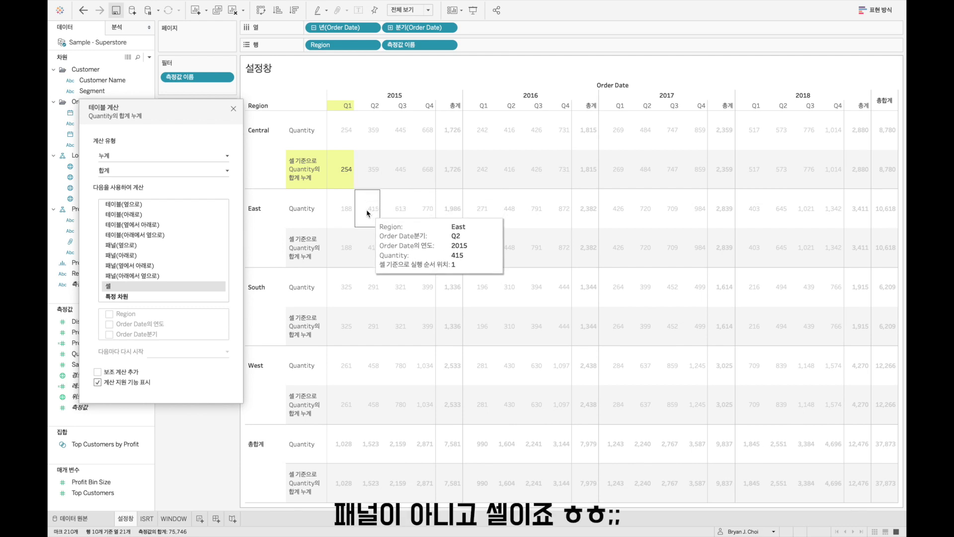
mouse_move(356, 251)
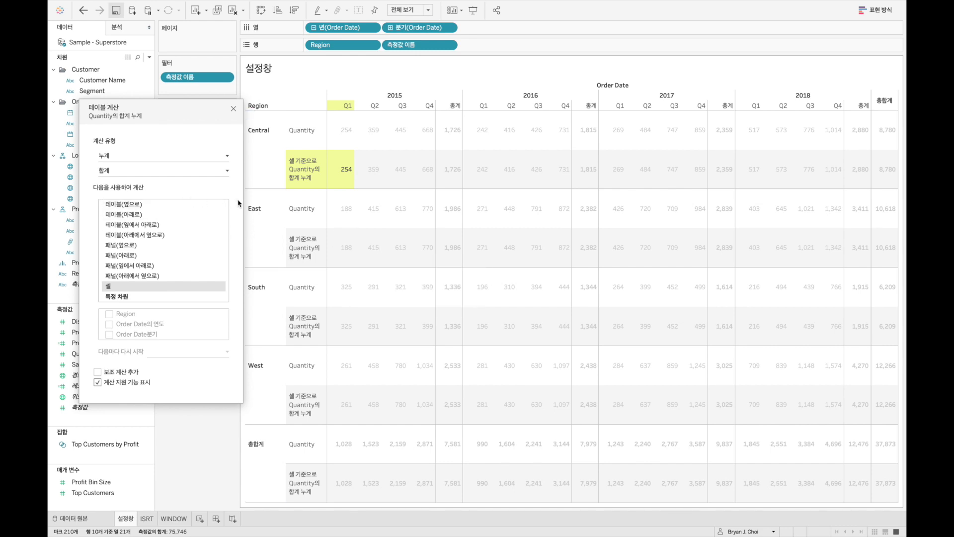
Alternate the compute-using scope between 테이블(옆으로), 패널(옆으로) and 특정 차원 to compare the dimensions each one addresses
left_click(106, 204)
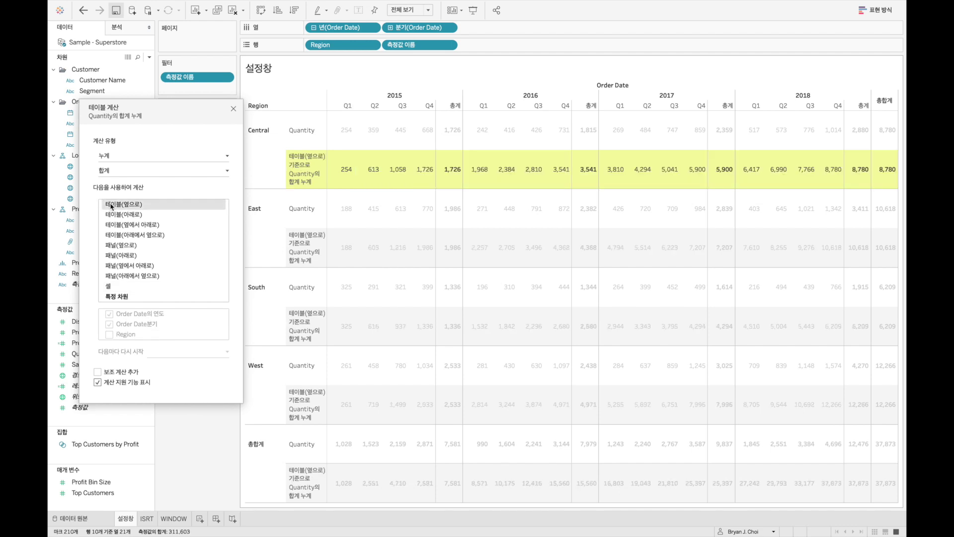
left_click(118, 246)
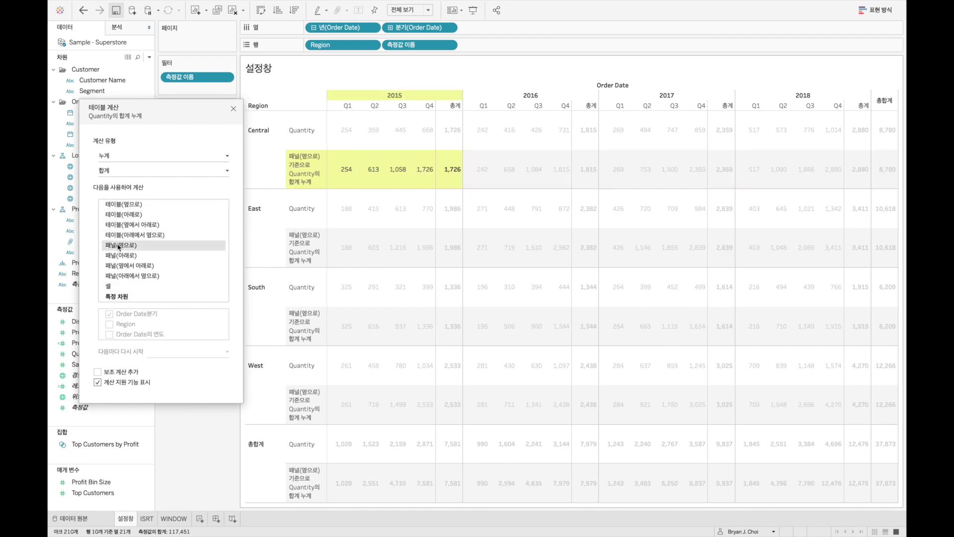
left_click(117, 297)
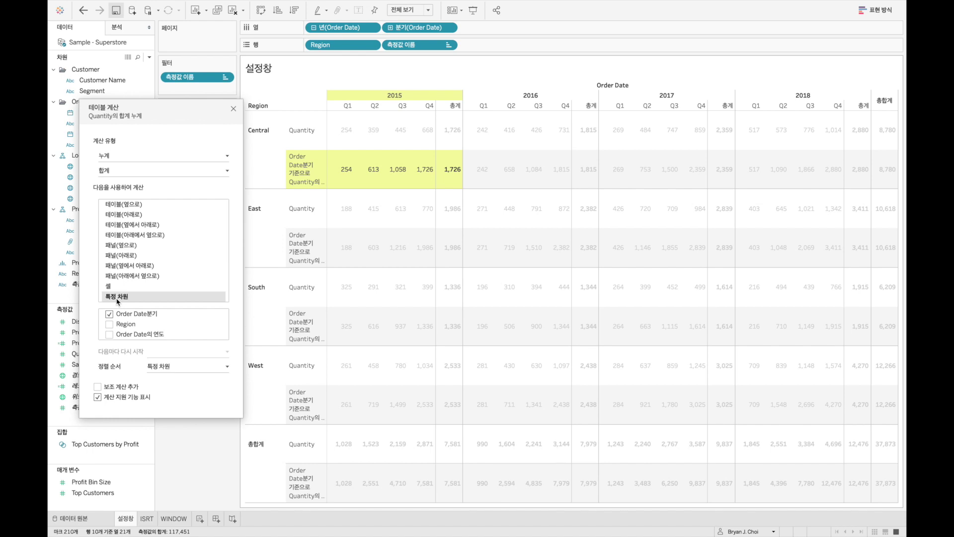
left_click(140, 204)
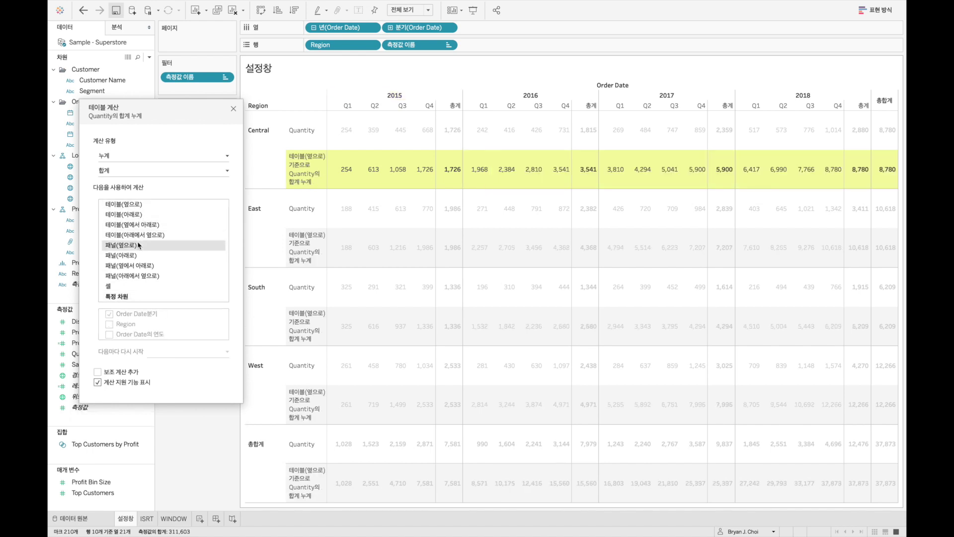
left_click(139, 245)
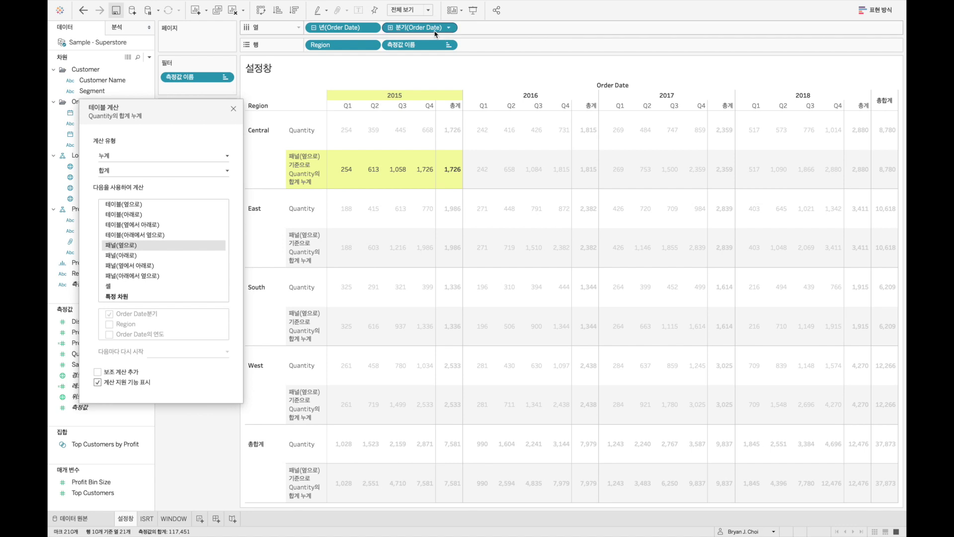
Try placing 분기(Order Date) on rows with the running total computed using 테이블(옆으로), and return the quarter field to columns
left_click_drag(423, 29, 397, 51)
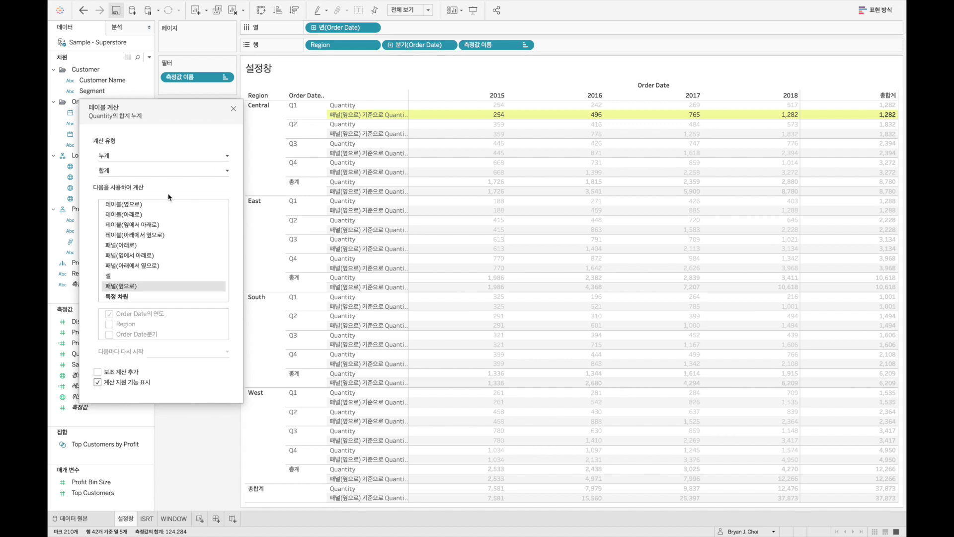
left_click(141, 204)
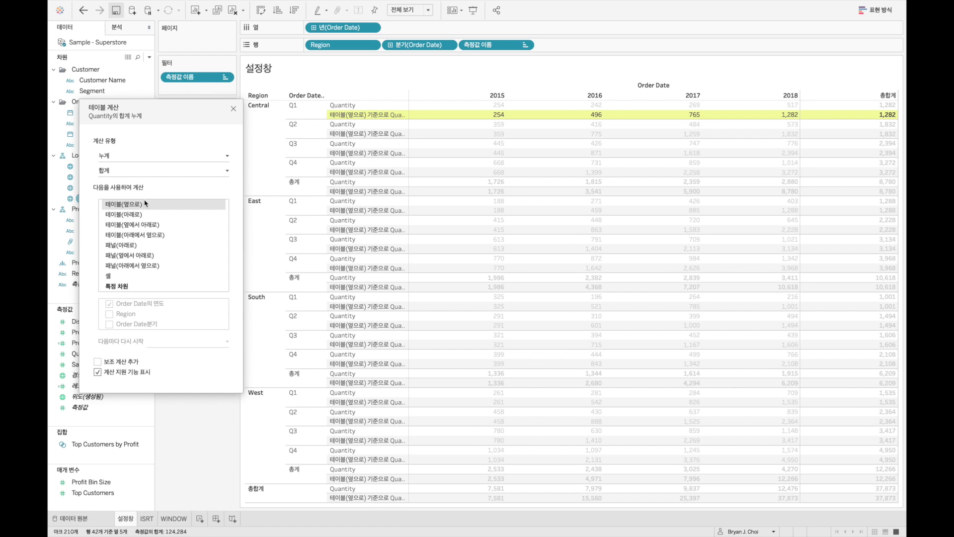
left_click_drag(397, 45, 400, 28)
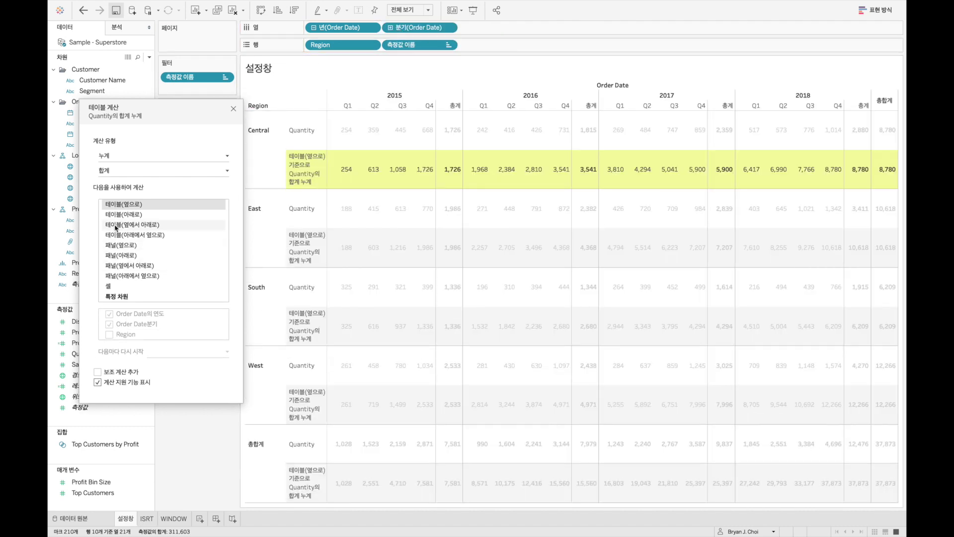
Examine the 2015 total of the Central row using 패널(옆으로), and switch the computation to 특정 차원 with Order Date분기 checked
left_click(128, 245)
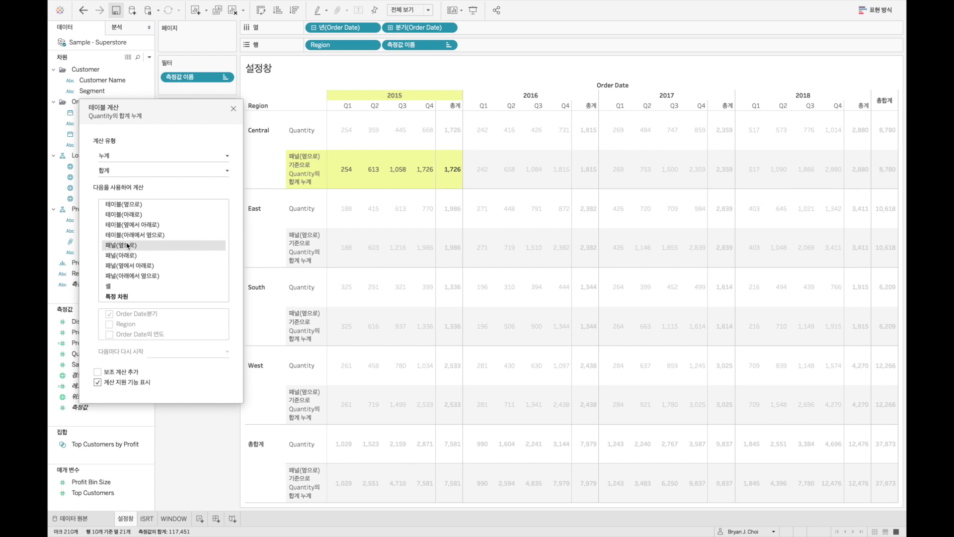
mouse_move(454, 178)
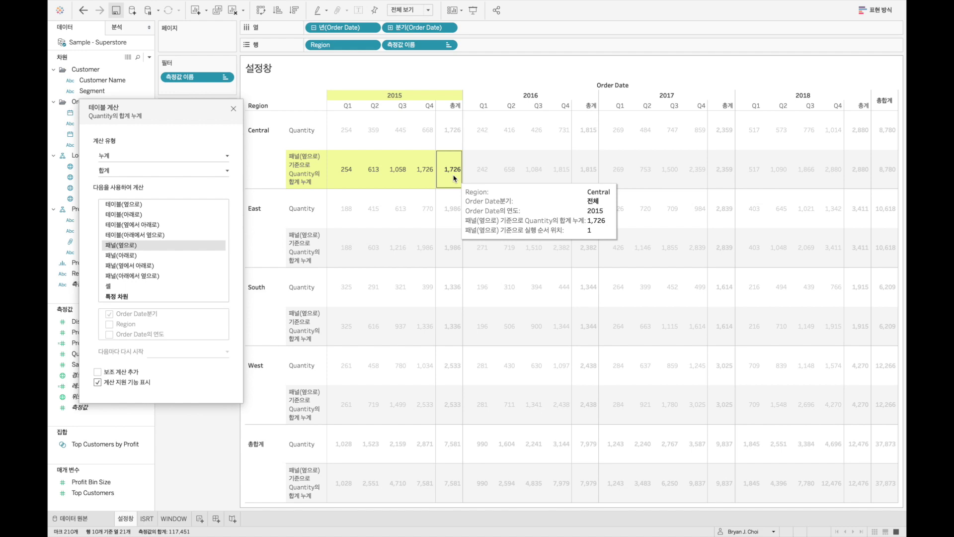
left_click(119, 297)
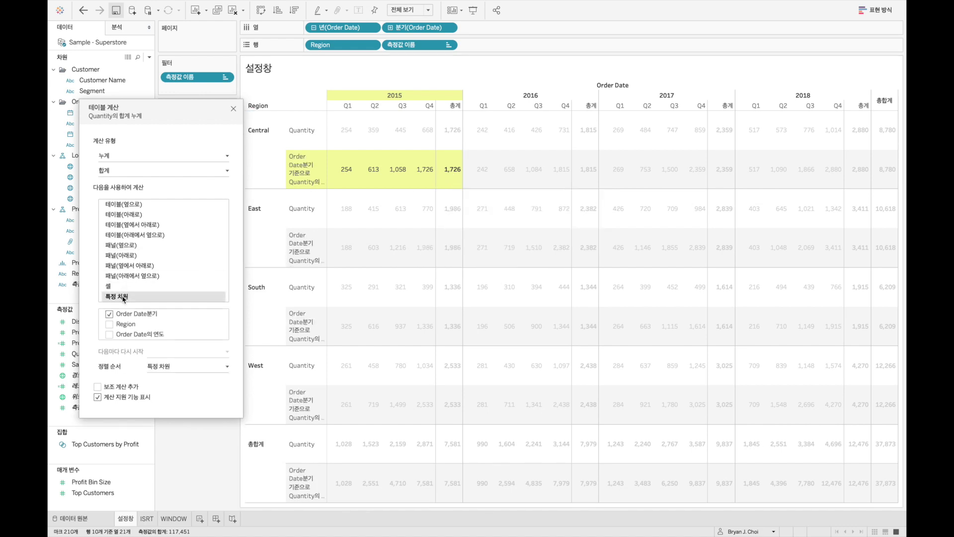